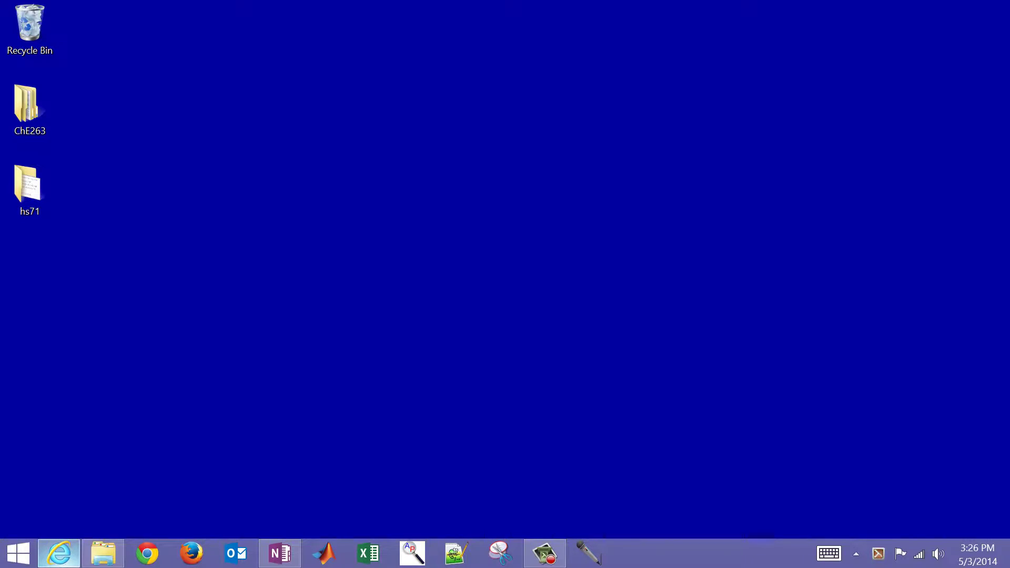
# Bring the Excel Solver course page forward in Internet Explorer and reload it.
pyautogui.click(59, 554)
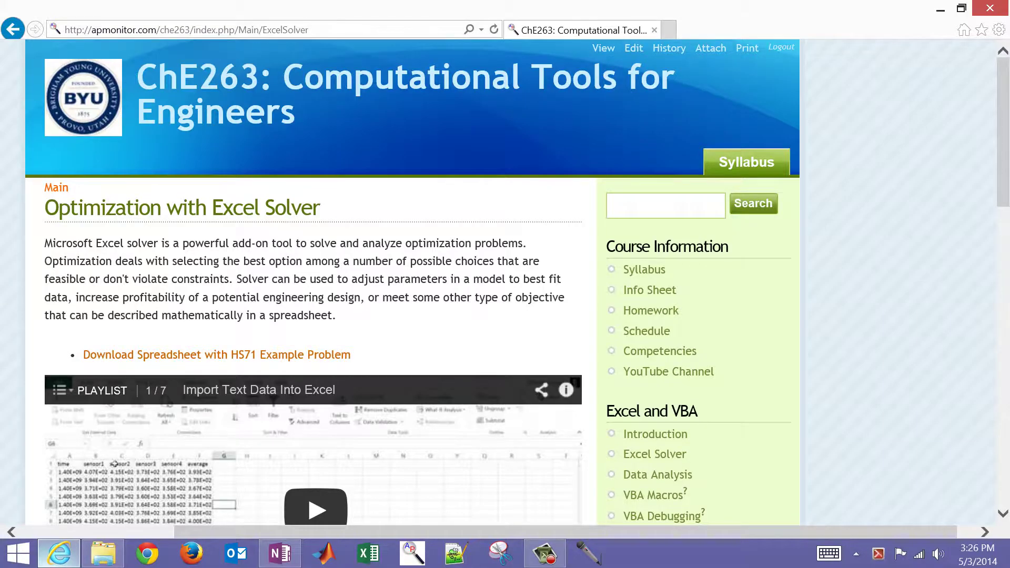
pyautogui.click(171, 29)
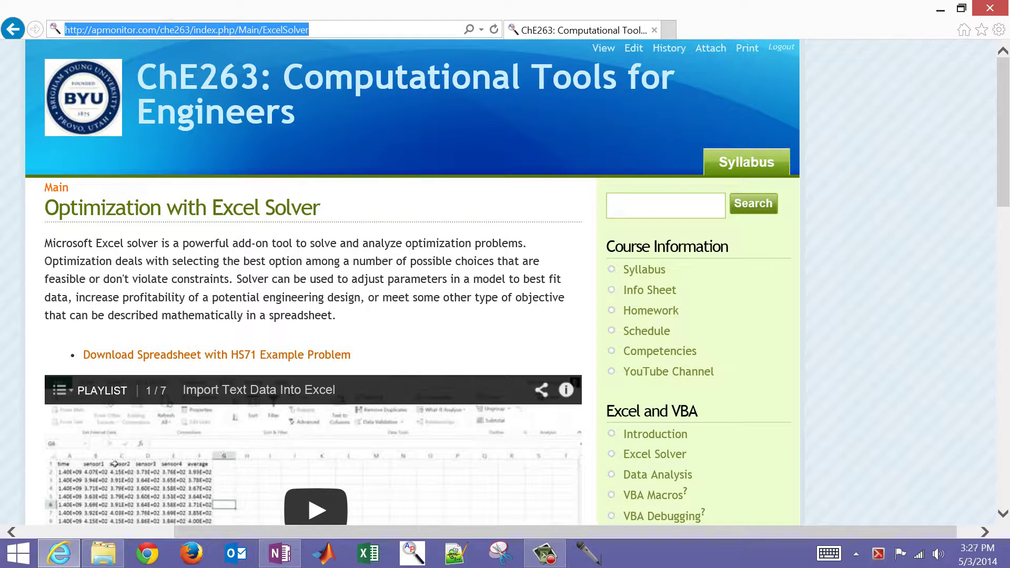
pyautogui.click(158, 38)
pyautogui.press('Return')
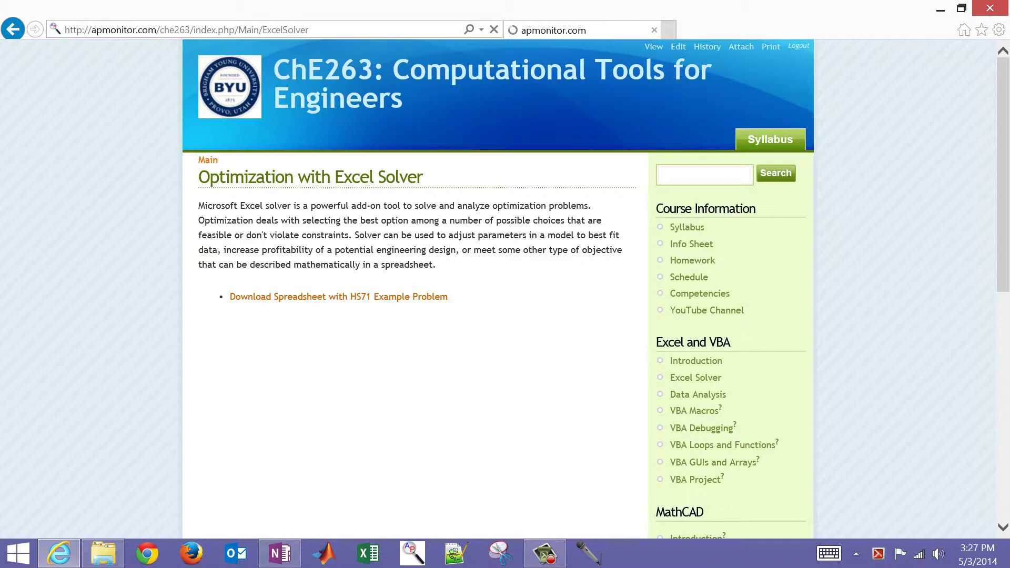
pyautogui.scroll(4, 684, 263)
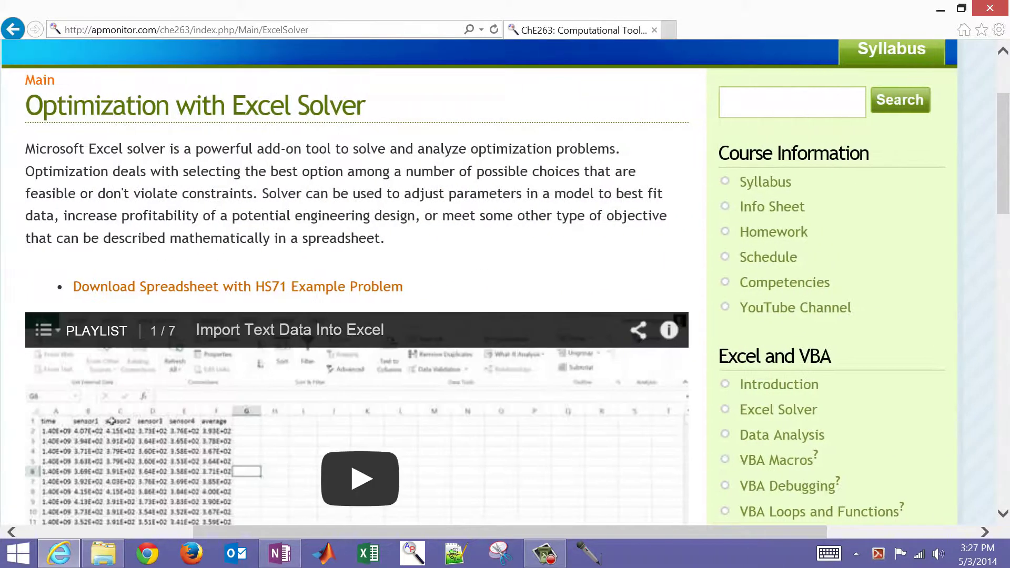
# Save the HS71 example spreadsheet zip to the desktop and minimize the browser.
pyautogui.click(222, 286)
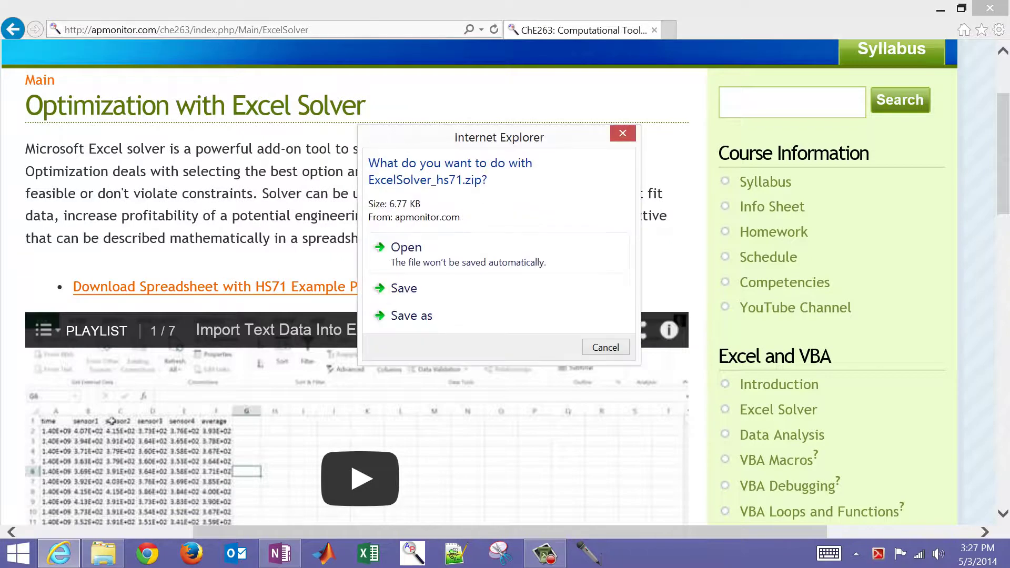
pyautogui.click(412, 315)
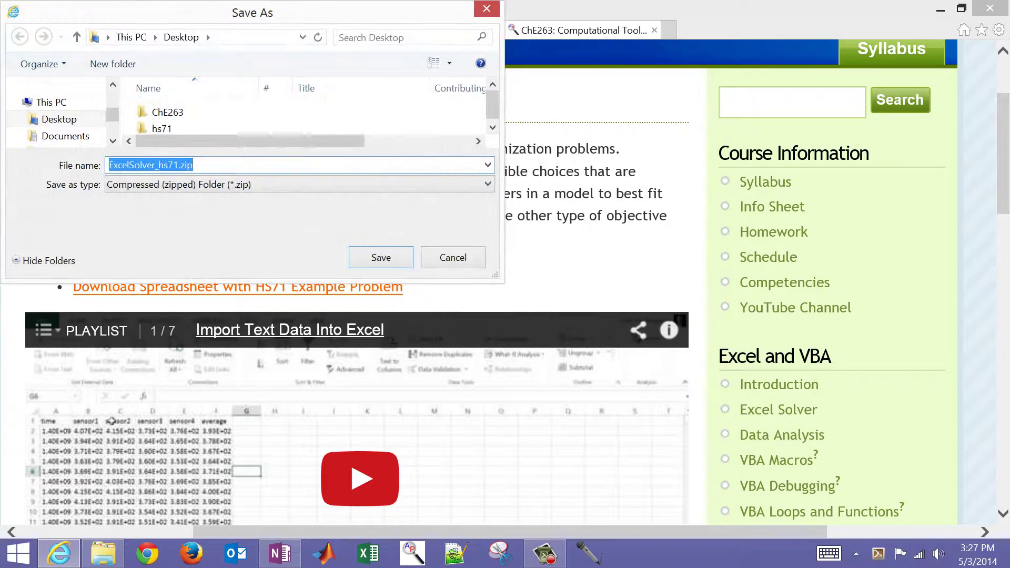
pyautogui.press('Return')
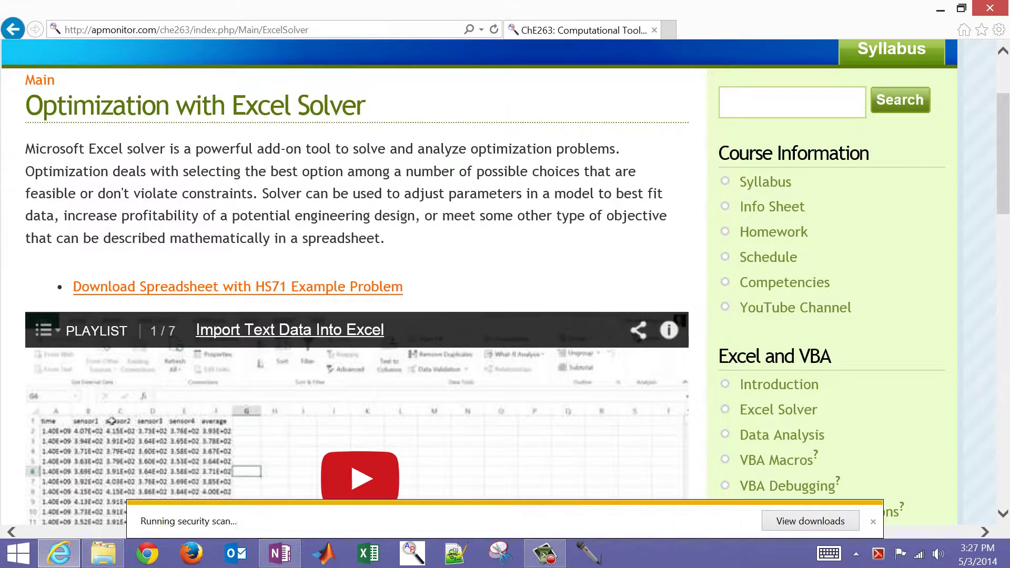
pyautogui.click(941, 9)
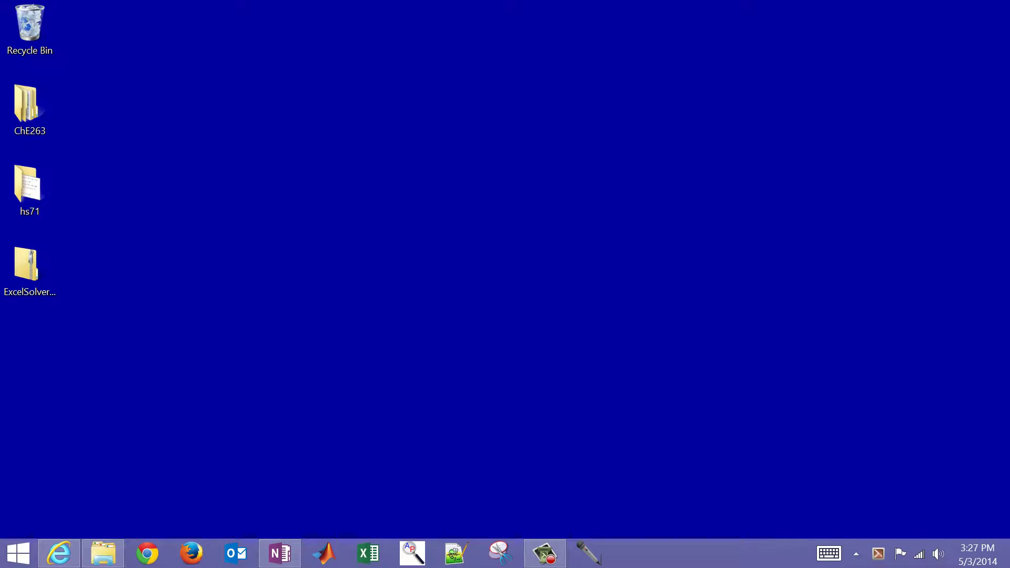
# Extract ExcelSolver_hs71.zip into an ExcelSolver_hs71 folder on the desktop.
pyautogui.rightClick(27, 265)
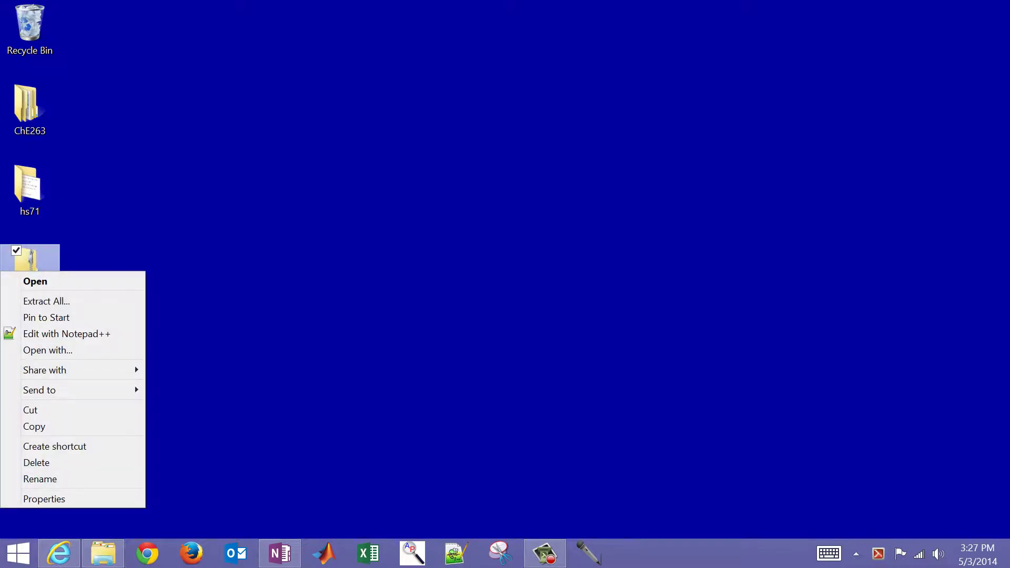
pyautogui.press('t')
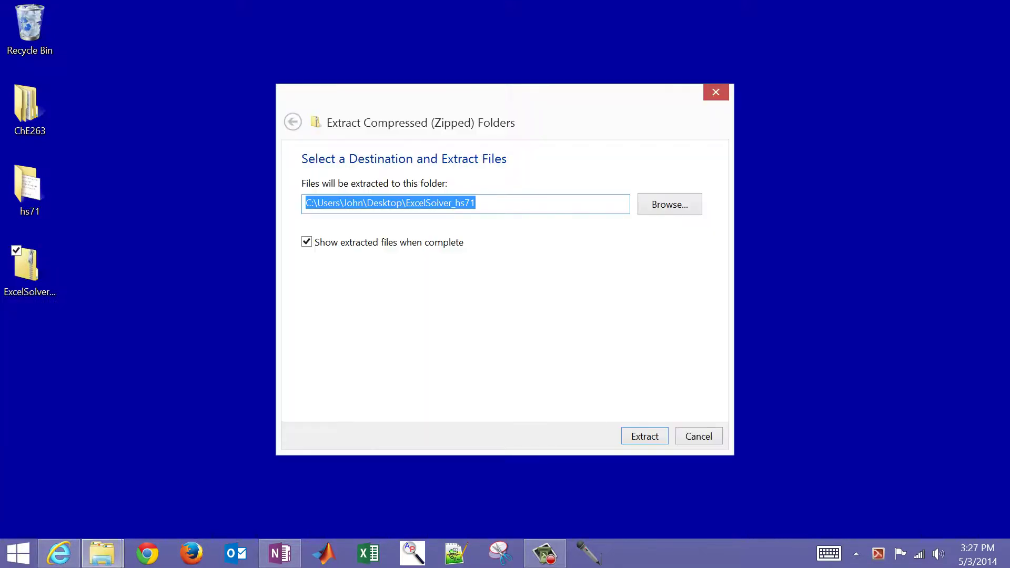
pyautogui.press('Return')
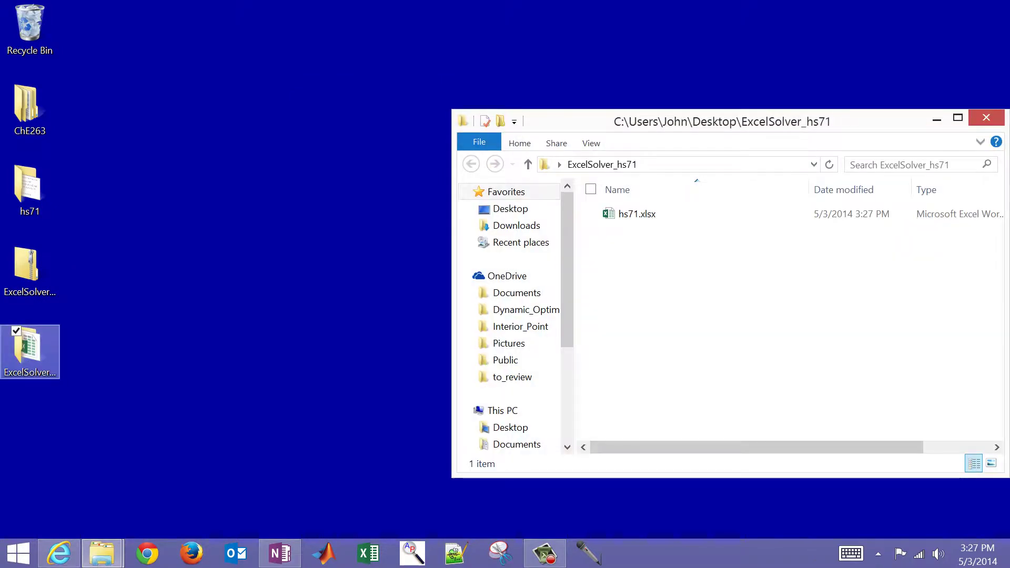
# Open hs71.xlsx with editing enabled, then switch to the OneNote problem page.
pyautogui.doubleClick(617, 210)
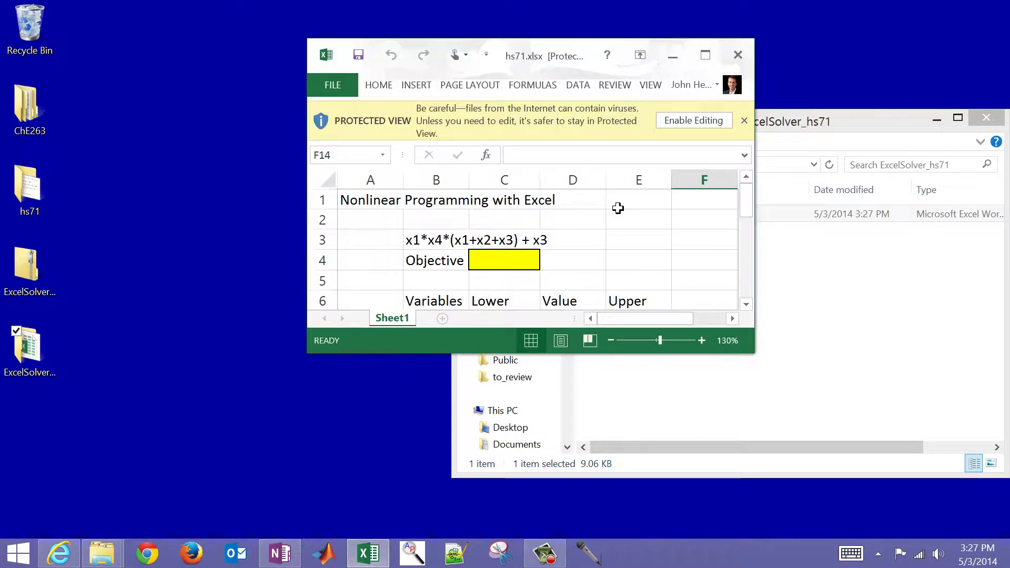
pyautogui.click(691, 121)
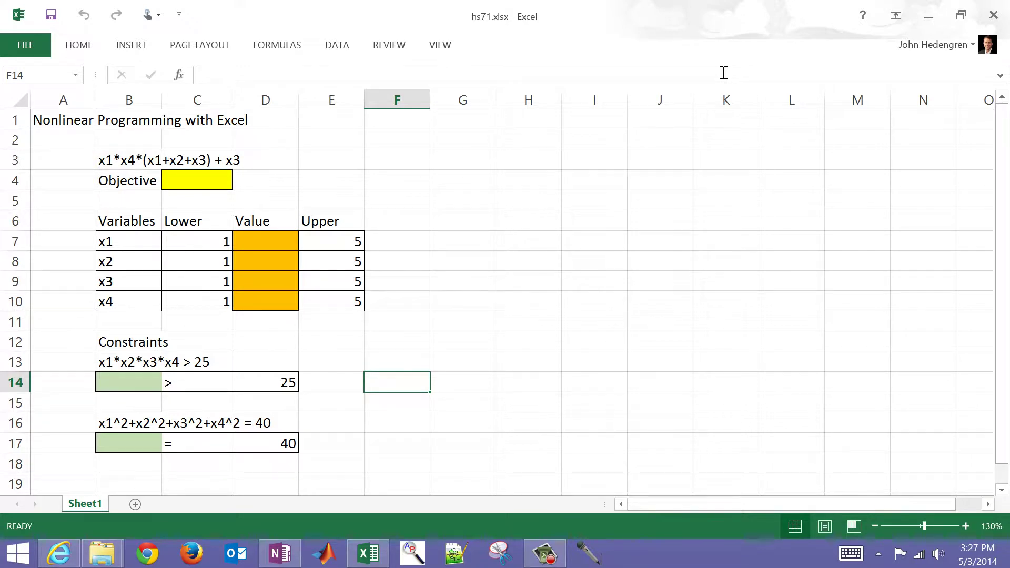
pyautogui.hotkey('alt', 'Tab')
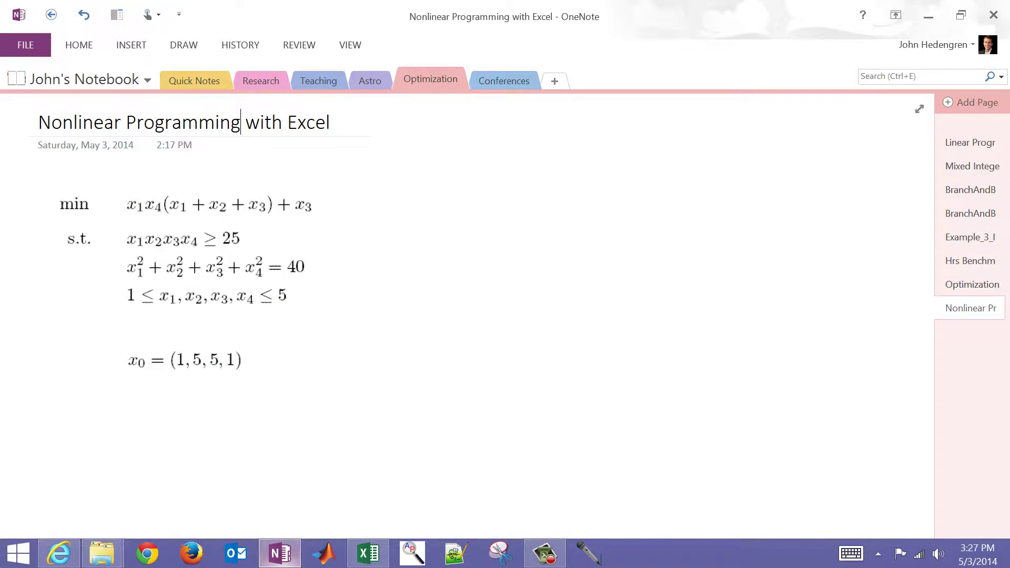
# In full page view, circle the objective in orange ink and label variables X1–X4 beside it.
pyautogui.scroll(3, 536, 419)
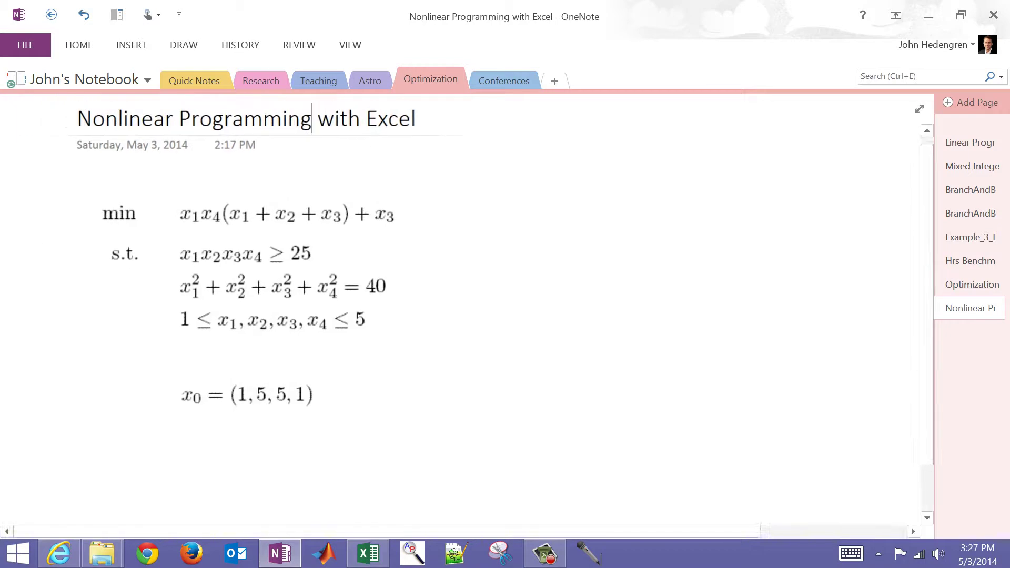
pyautogui.press('F11')
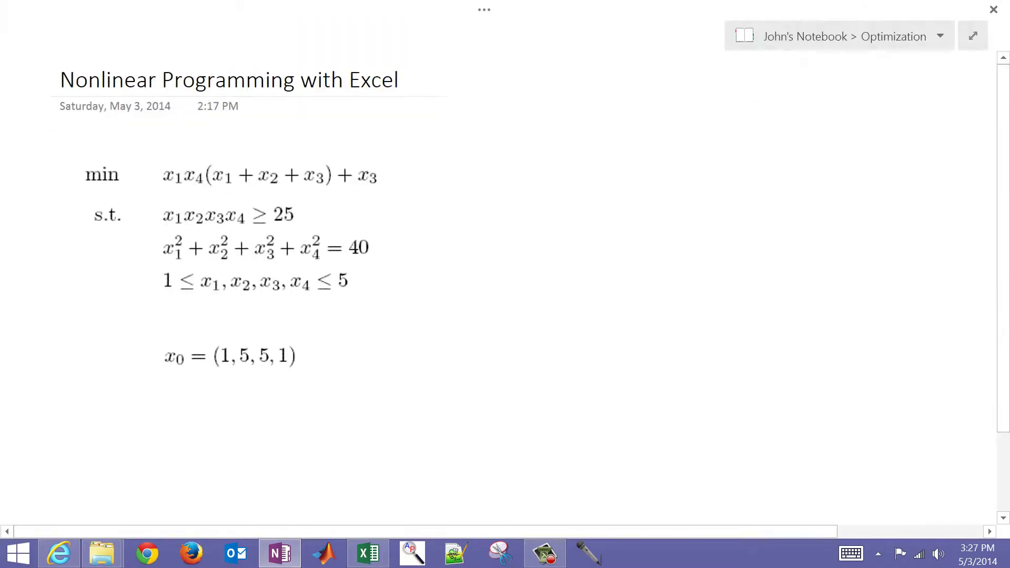
pyautogui.moveTo(370, 157)
pyautogui.mouseDown()
pyautogui.moveTo(392, 159)
pyautogui.moveTo(367, 196)
pyautogui.moveTo(180, 193)
pyautogui.moveTo(159, 157)
pyautogui.moveTo(360, 158)
pyautogui.mouseUp()
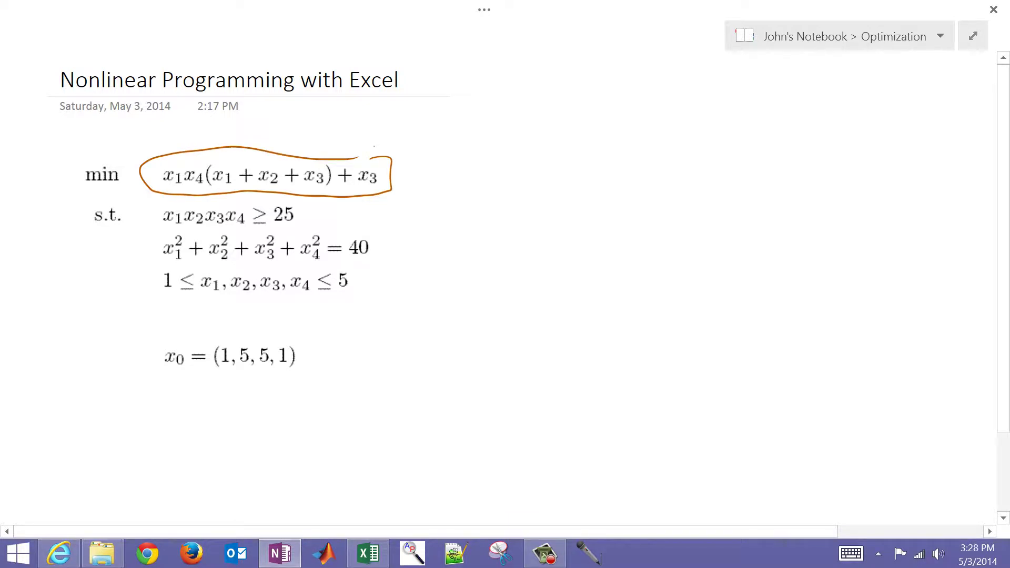
pyautogui.moveTo(492, 166)
pyautogui.mouseDown()
pyautogui.moveTo(504, 179)
pyautogui.moveTo(494, 180)
pyautogui.mouseUp()
pyautogui.moveTo(509, 178)
pyautogui.mouseDown()
pyautogui.moveTo(504, 210)
pyautogui.moveTo(494, 210)
pyautogui.mouseUp()
pyautogui.moveTo(507, 208); pyautogui.dragTo(507, 245)
pyautogui.moveTo(507, 230)
pyautogui.mouseDown()
pyautogui.moveTo(500, 245)
pyautogui.moveTo(519, 253)
pyautogui.moveTo(513, 284)
pyautogui.mouseUp()
pyautogui.moveTo(512, 271)
pyautogui.mouseDown()
pyautogui.moveTo(505, 287)
pyautogui.moveTo(524, 287)
pyautogui.mouseUp()
pyautogui.moveTo(520, 280); pyautogui.dragTo(522, 298)
pyautogui.moveTo(478, 171); pyautogui.dragTo(480, 262)
pyautogui.moveTo(472, 221); pyautogui.dragTo(413, 188)
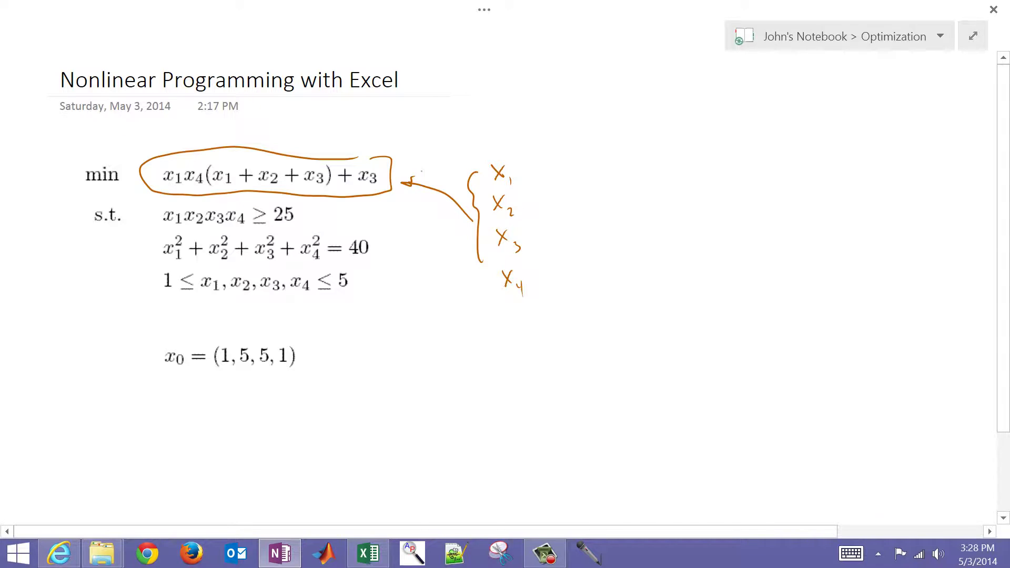
# Ink-mark both constraints, the bounds 1 and 5, and the starting point x0 = (1,5,5,1).
pyautogui.moveTo(269, 204)
pyautogui.mouseDown()
pyautogui.moveTo(253, 209)
pyautogui.moveTo(272, 218)
pyautogui.mouseUp()
pyautogui.moveTo(162, 262); pyautogui.dragTo(322, 264)
pyautogui.moveTo(350, 232)
pyautogui.mouseDown()
pyautogui.moveTo(378, 241)
pyautogui.moveTo(346, 238)
pyautogui.mouseUp()
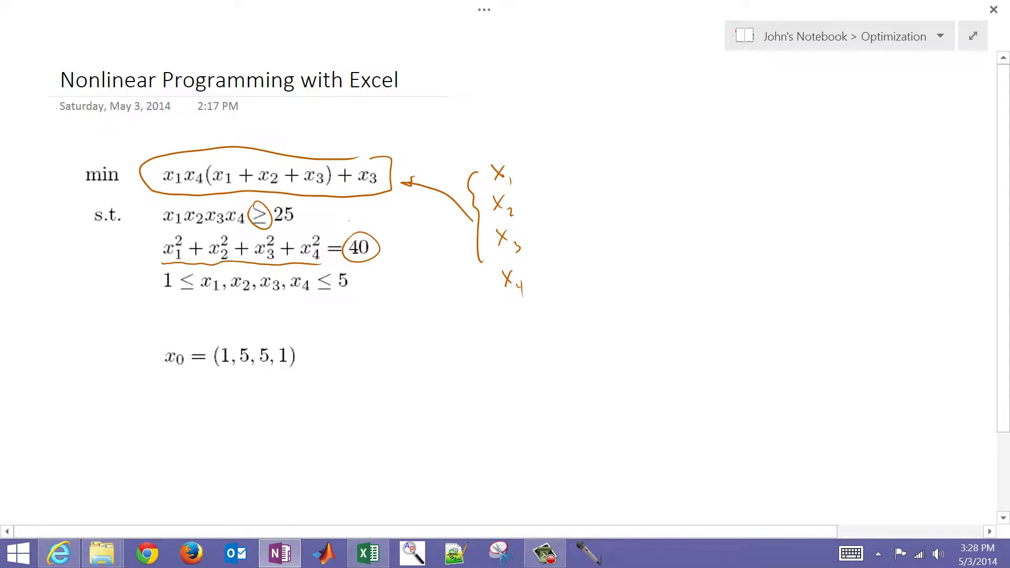
pyautogui.moveTo(160, 290)
pyautogui.mouseDown()
pyautogui.moveTo(156, 313)
pyautogui.moveTo(362, 298)
pyautogui.mouseUp()
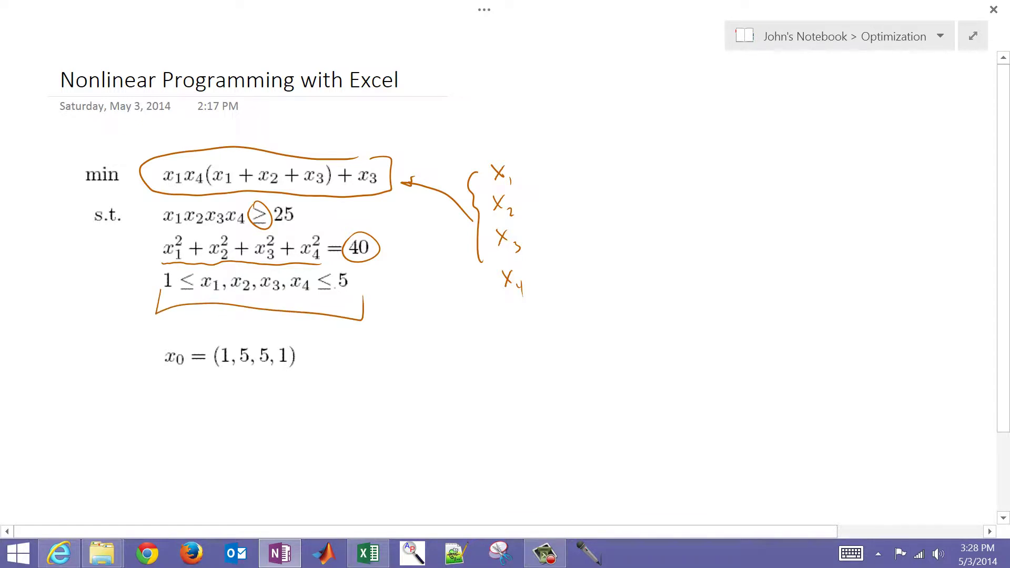
pyautogui.moveTo(168, 265); pyautogui.dragTo(171, 289)
pyautogui.moveTo(348, 269); pyautogui.dragTo(344, 267)
pyautogui.moveTo(165, 375); pyautogui.dragTo(309, 369)
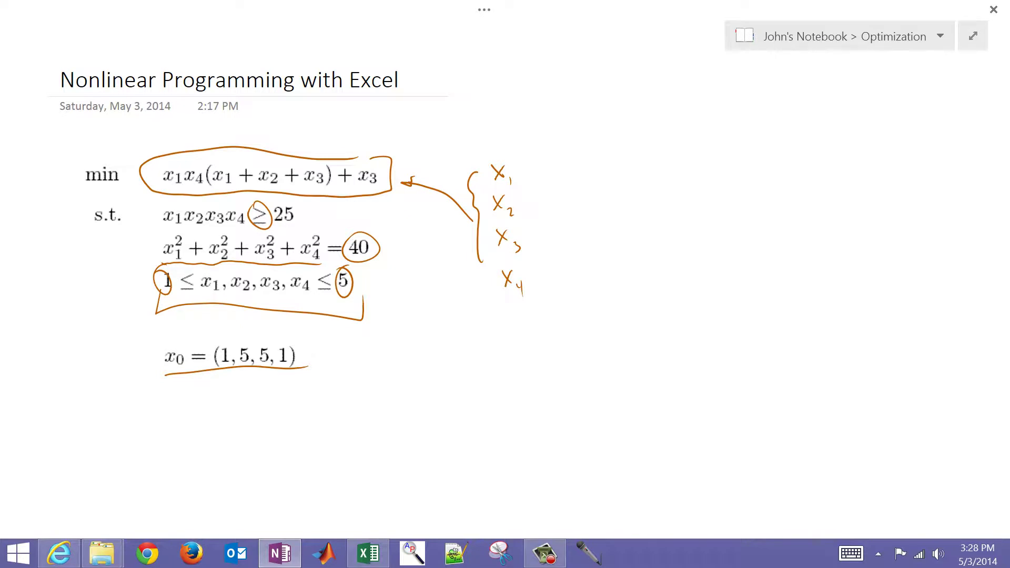
pyautogui.moveTo(84, 195); pyautogui.dragTo(124, 193)
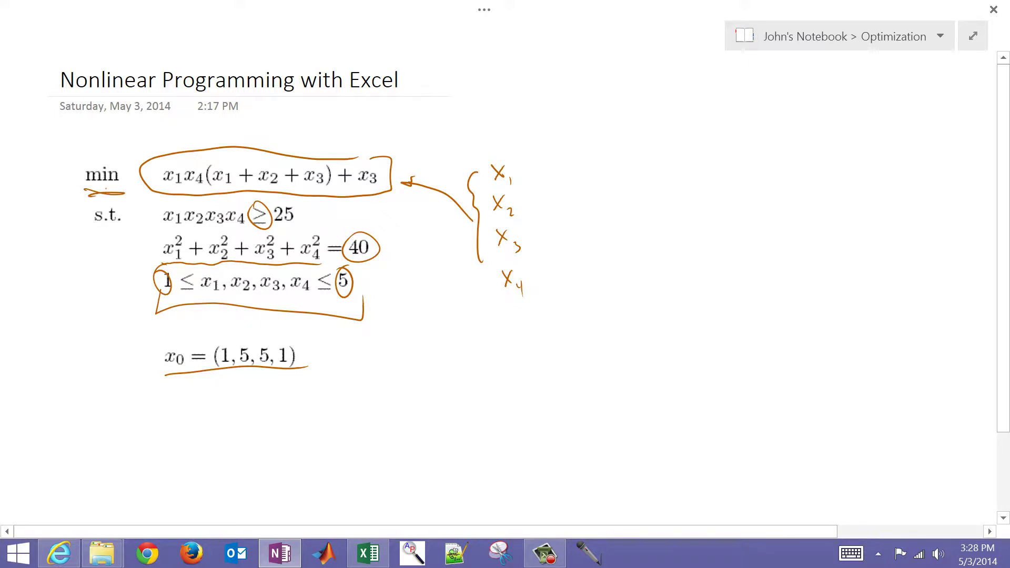
# Back in hs71.xlsx, enter starting values 1, 5, 5 in D7, D8 and D9.
pyautogui.hotkey('alt', 'Tab')
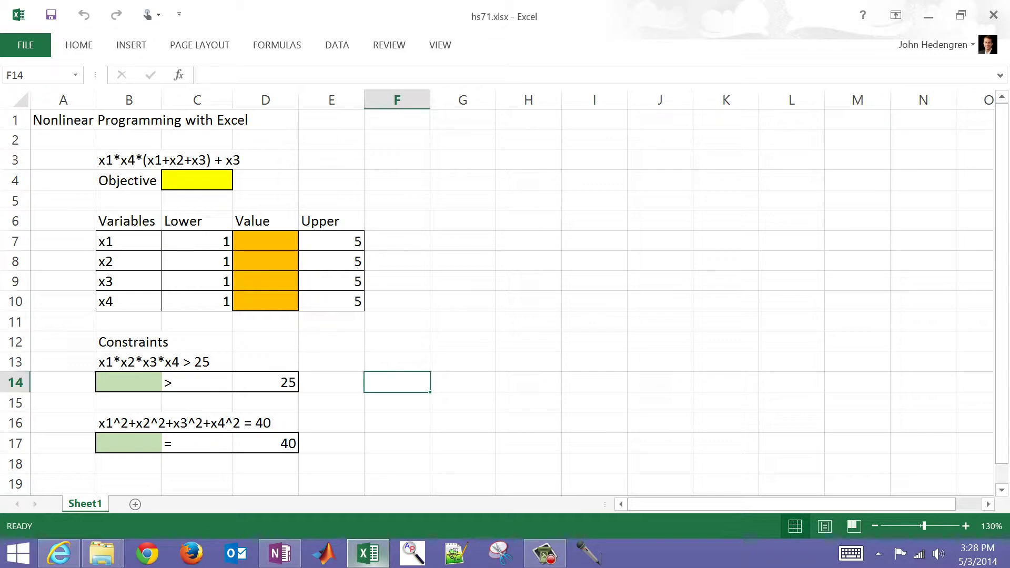
pyautogui.click(128, 154)
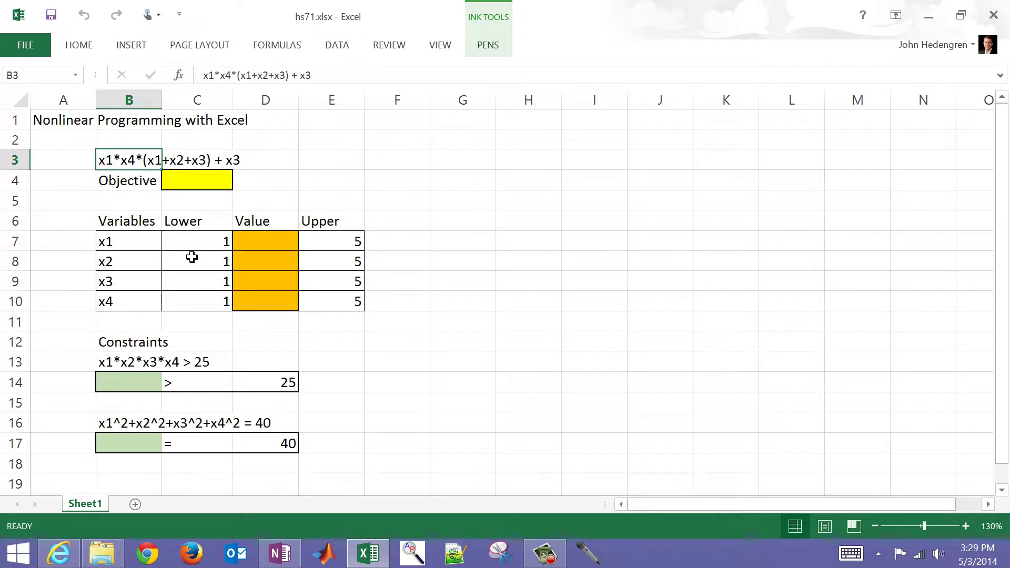
pyautogui.click(266, 241)
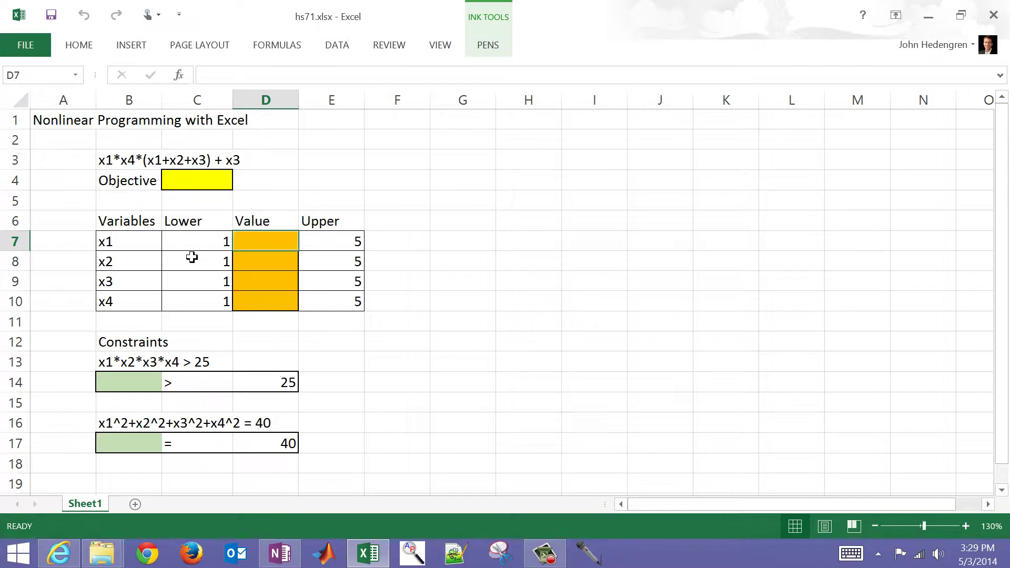
pyautogui.write('1')
pyautogui.press('Return')
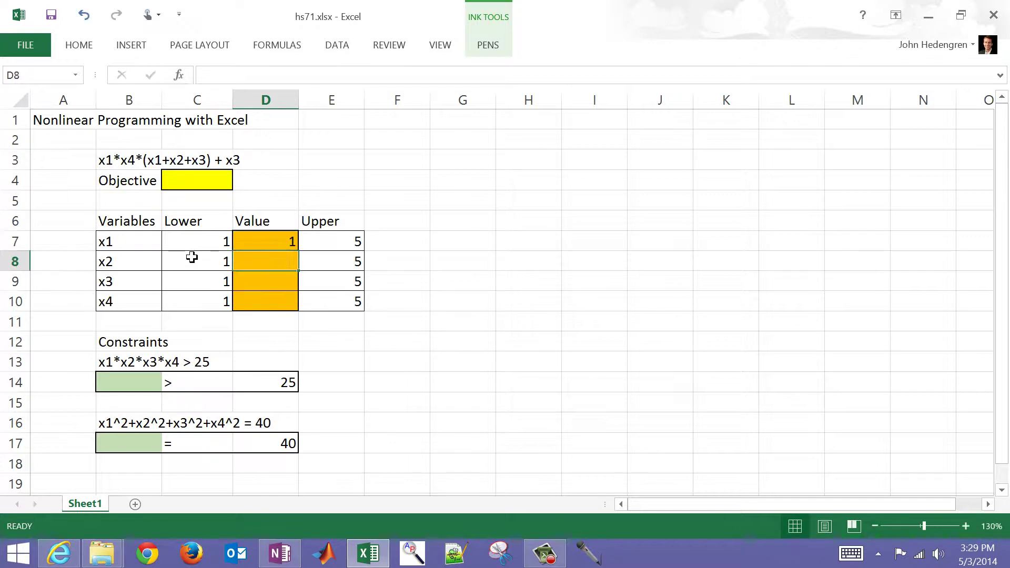
pyautogui.write('5')
pyautogui.press('Return')
pyautogui.write('5')
pyautogui.press('Return')
# Enter 1 for x4 in D10, then start C4's formula as =D7*D10.
pyautogui.write('1')
pyautogui.click(197, 180)
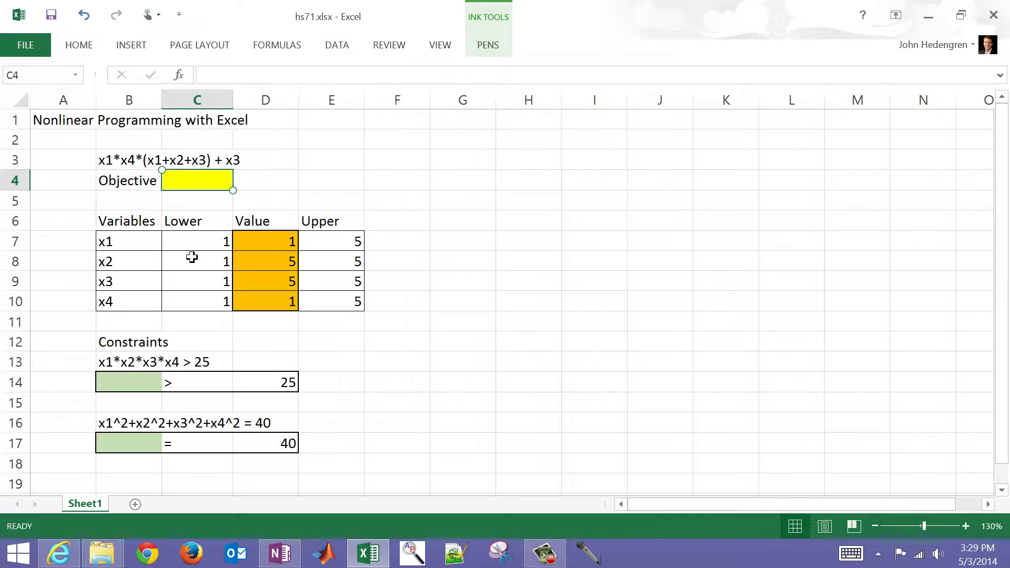
pyautogui.write('=')
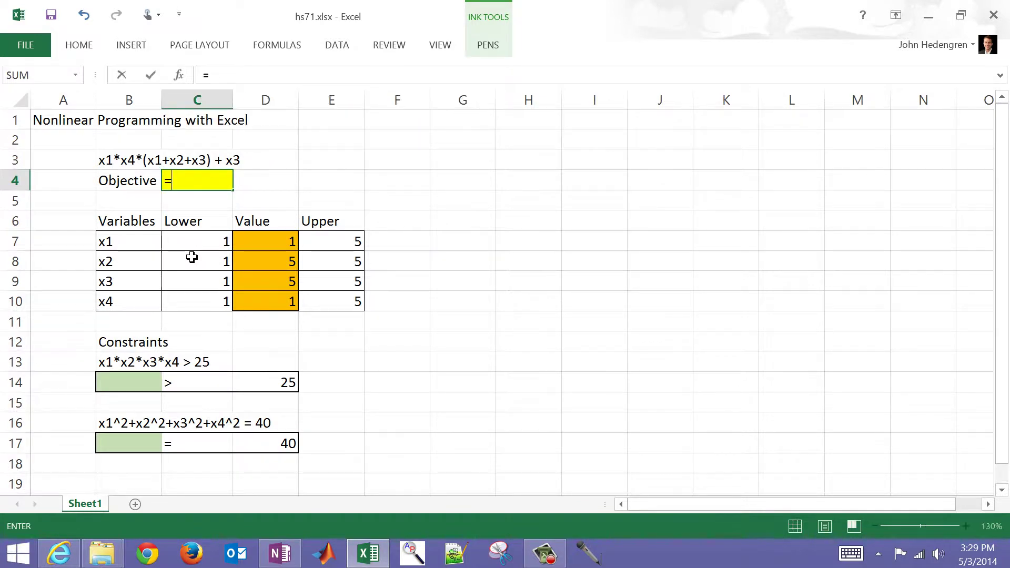
pyautogui.click(192, 257)
pyautogui.press('Down')
pyautogui.press('Down')
pyautogui.press('Down')
pyautogui.press('Right')
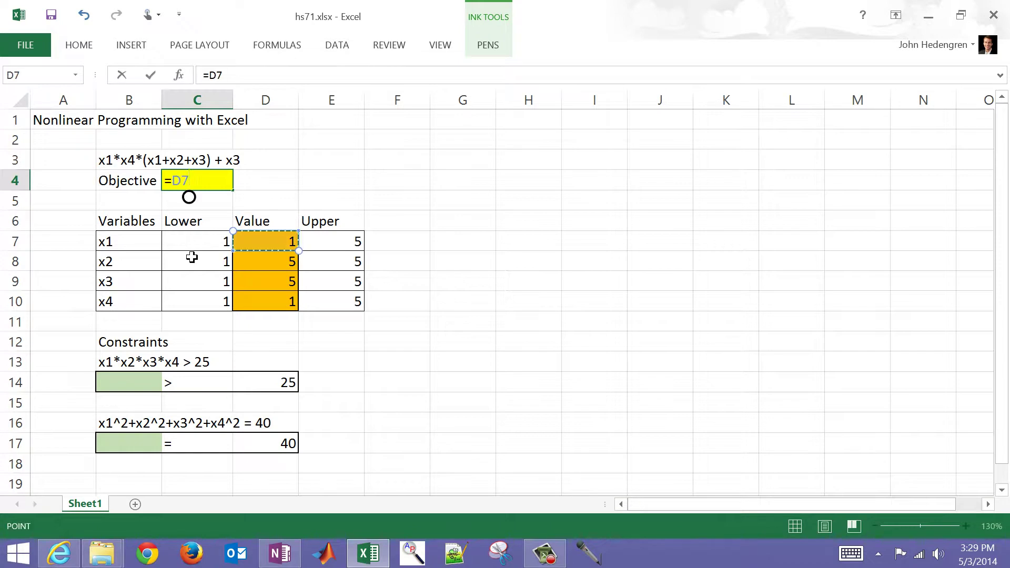
pyautogui.write('*')
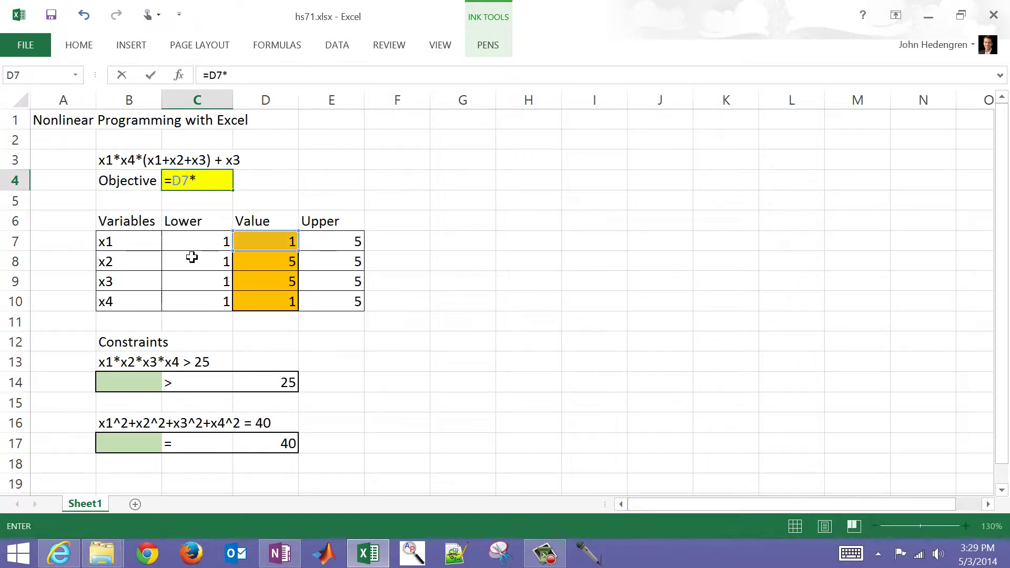
pyautogui.press('Down')
pyautogui.press('Down')
pyautogui.press('Down')
pyautogui.press('Down')
pyautogui.press('Down')
pyautogui.press('Down')
pyautogui.press('Right')
# Complete C4 as =D7*D10*(D7+D8+D9)+D9, which evaluates to 16.
pyautogui.write('*(')
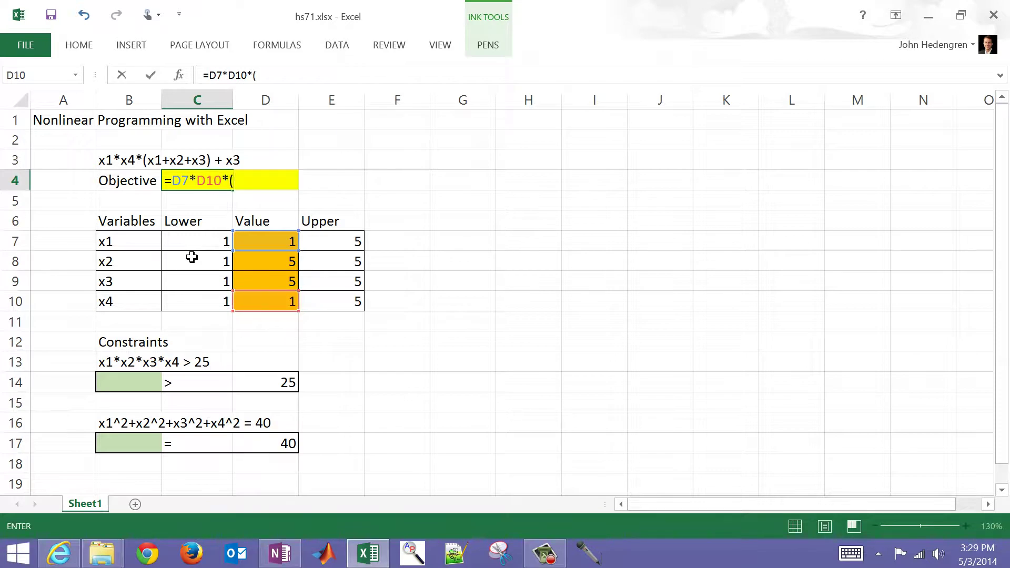
pyautogui.press('Down')
pyautogui.press('Down')
pyautogui.press('Down')
pyautogui.press('Right')
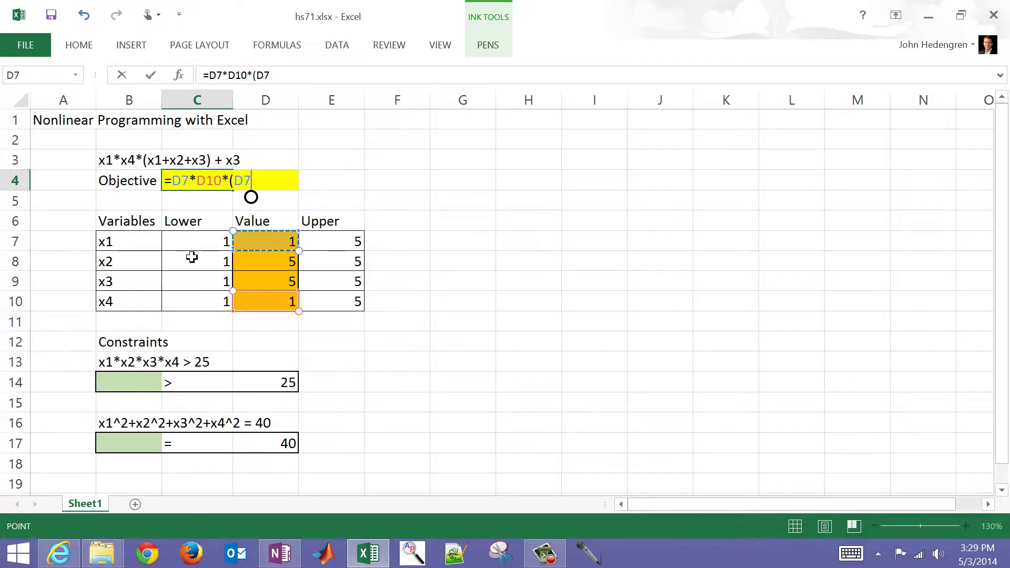
pyautogui.write('+')
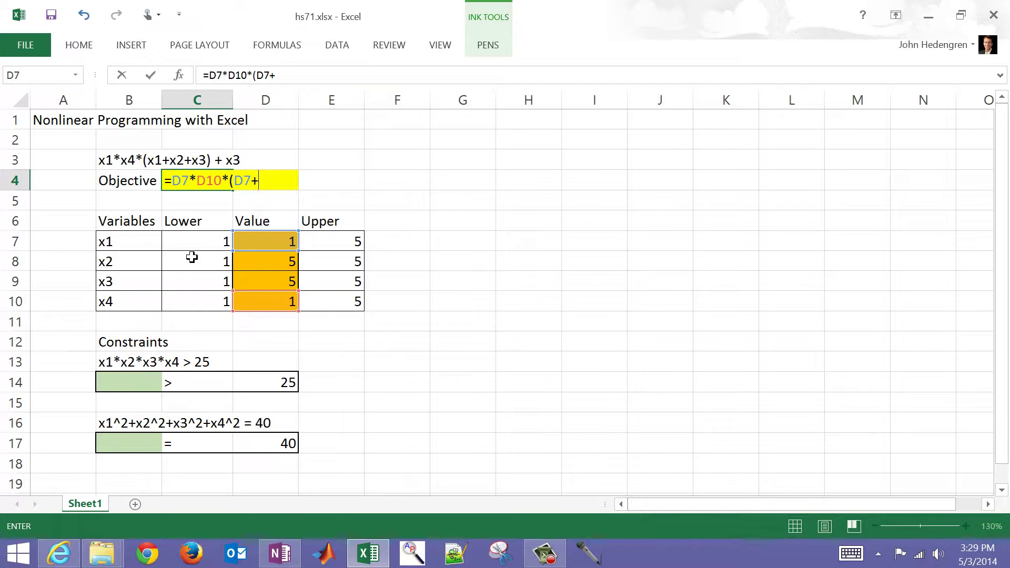
pyautogui.press('Down')
pyautogui.press('Down')
pyautogui.press('Down')
pyautogui.press('Down')
pyautogui.press('Right')
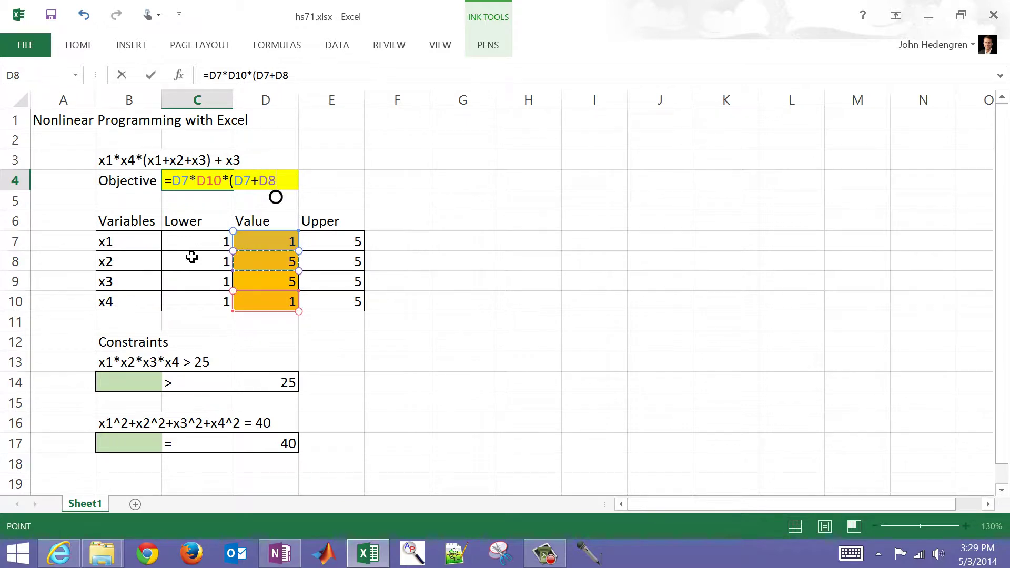
pyautogui.write('+')
pyautogui.press('Down')
pyautogui.press('Down')
pyautogui.press('Down')
pyautogui.press('Down')
pyautogui.press('Down')
pyautogui.press('Right')
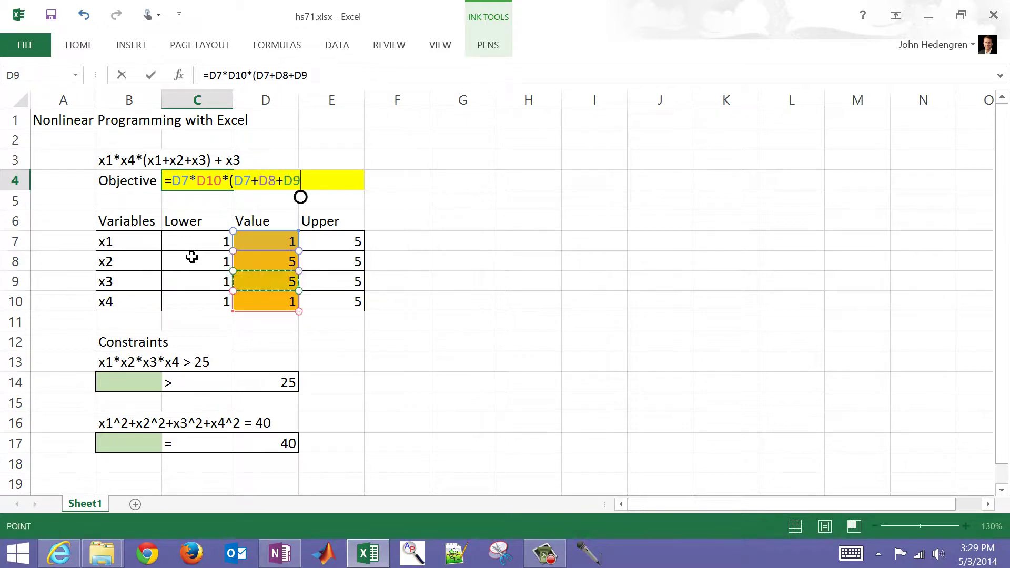
pyautogui.write(')+')
pyautogui.press('Down')
pyautogui.press('Down')
pyautogui.press('Down')
pyautogui.press('Down')
pyautogui.press('Down')
pyautogui.press('Right')
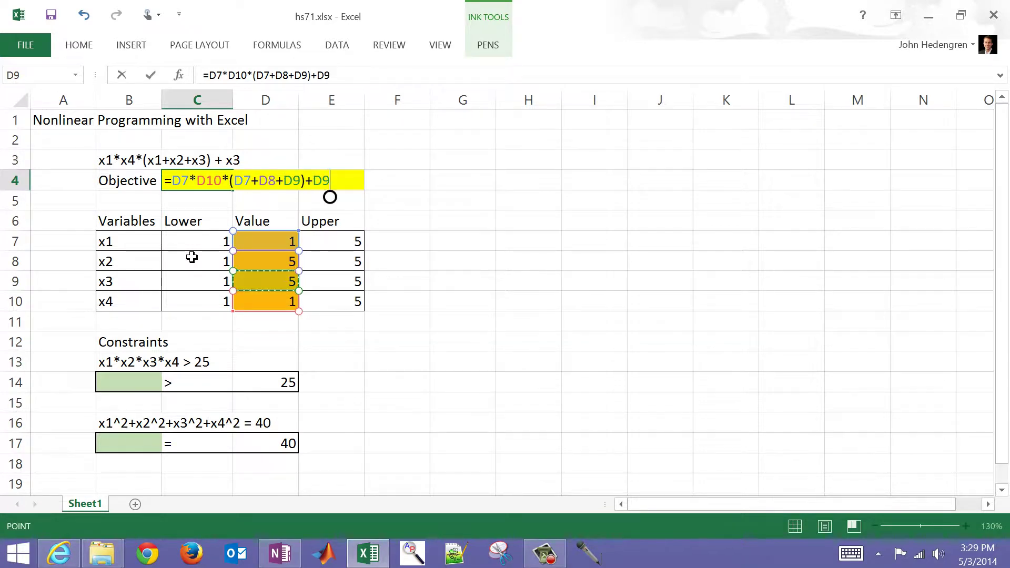
pyautogui.press('Return')
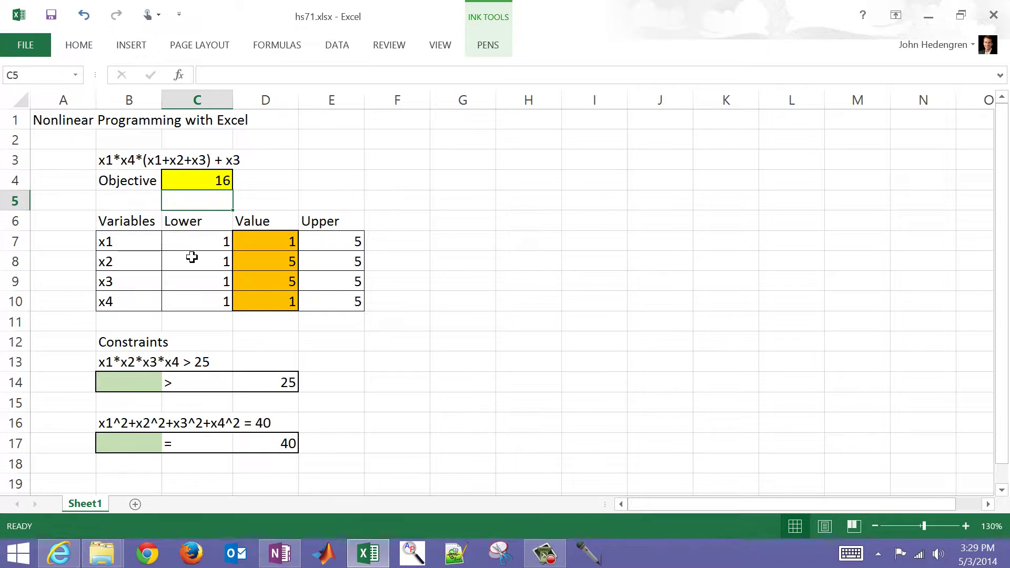
# Enter the product formula =D7*D8*D9*D10 in B14, showing 25.
pyautogui.click(129, 362)
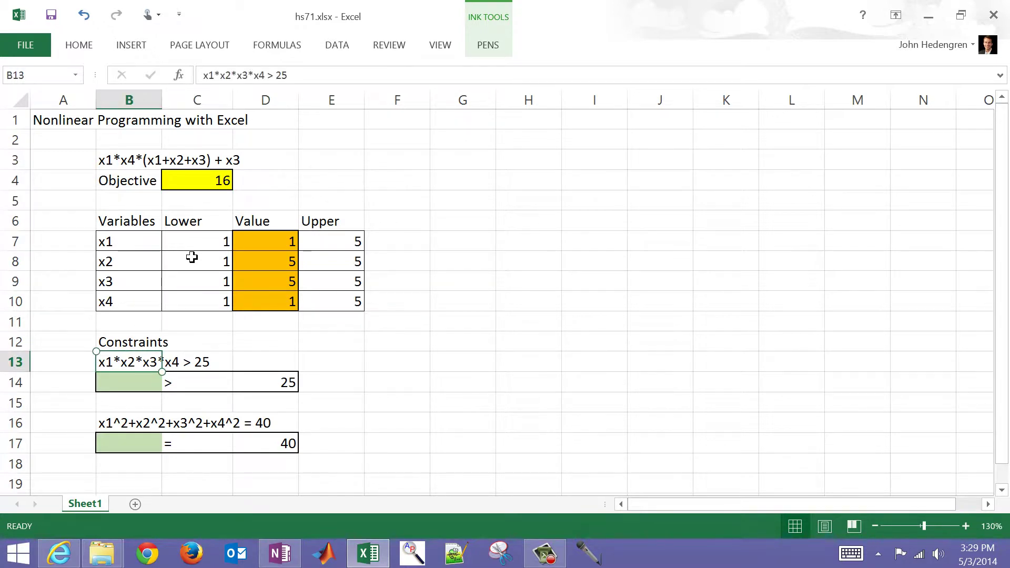
pyautogui.press('Down')
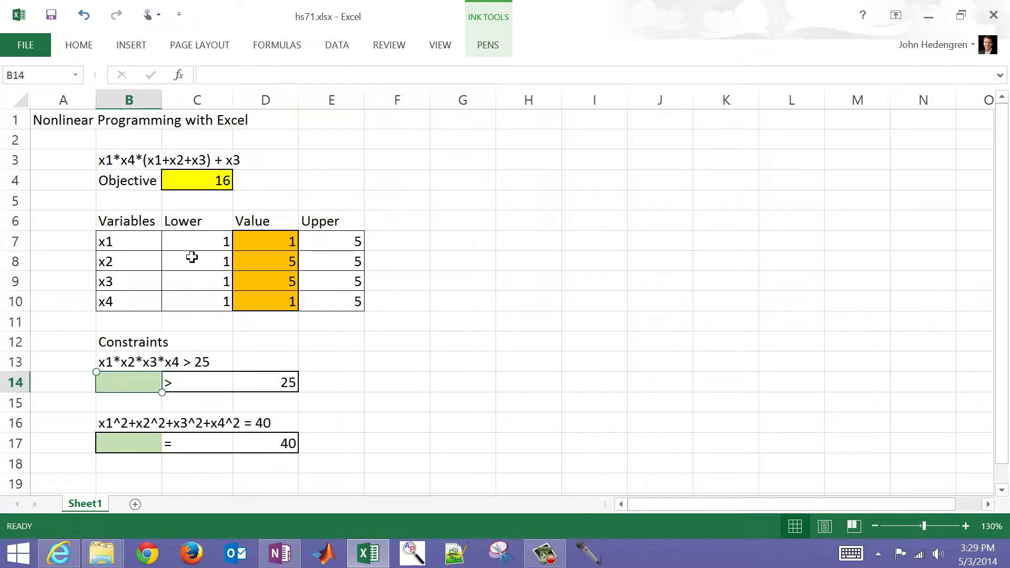
pyautogui.write('=')
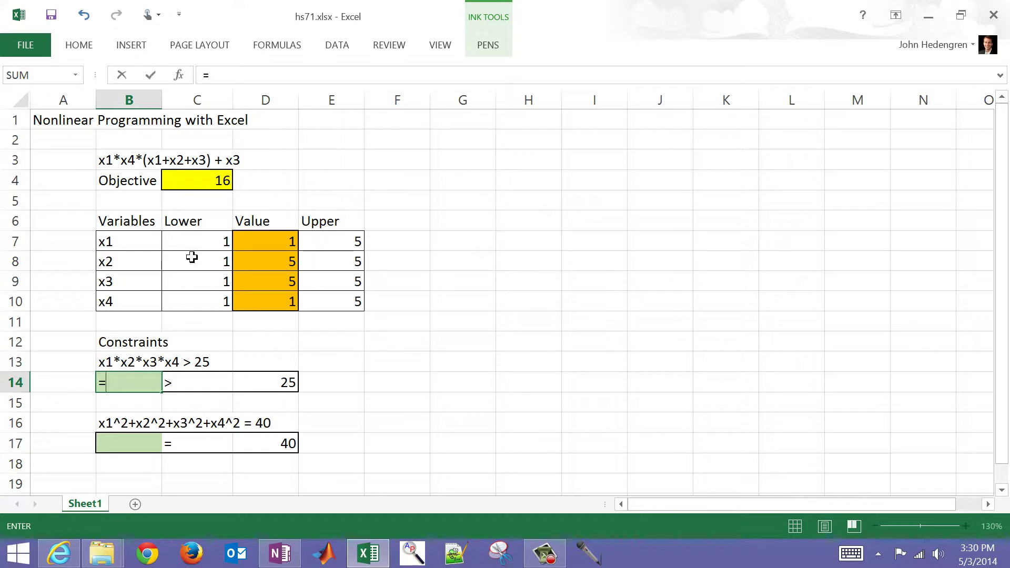
pyautogui.click(266, 242)
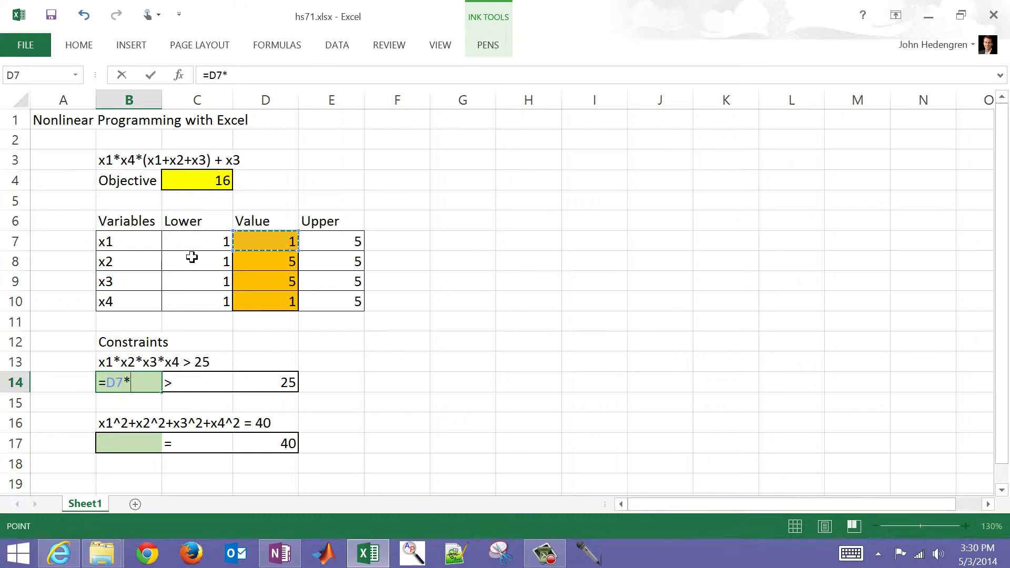
pyautogui.click(265, 262)
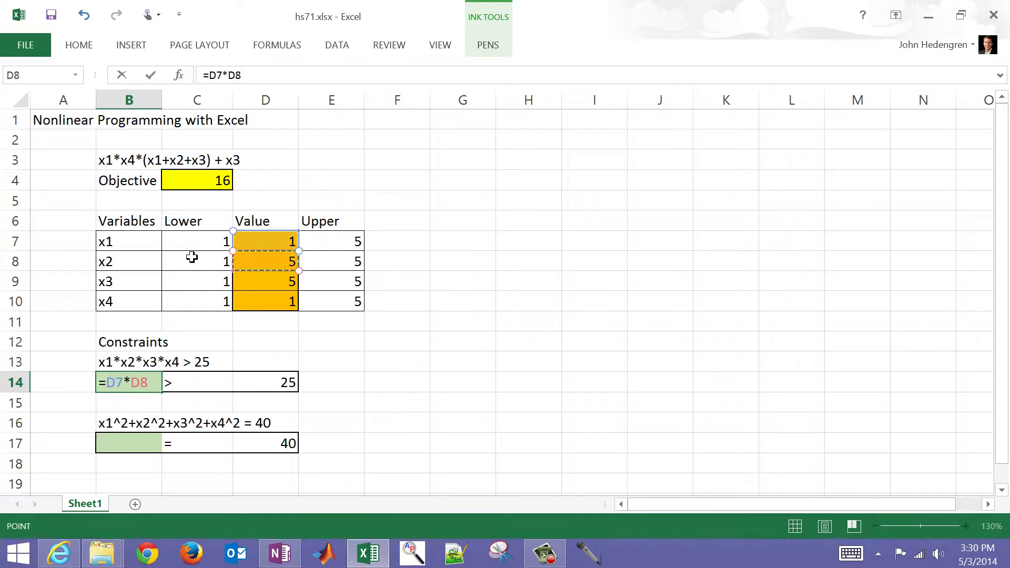
pyautogui.write('*')
pyautogui.click(265, 282)
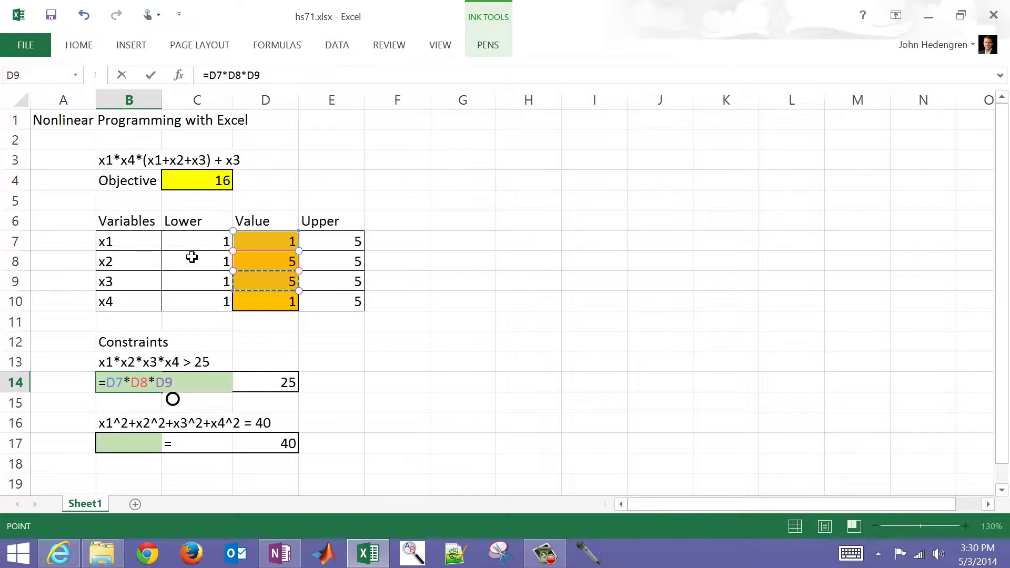
pyautogui.write('*')
pyautogui.click(266, 301)
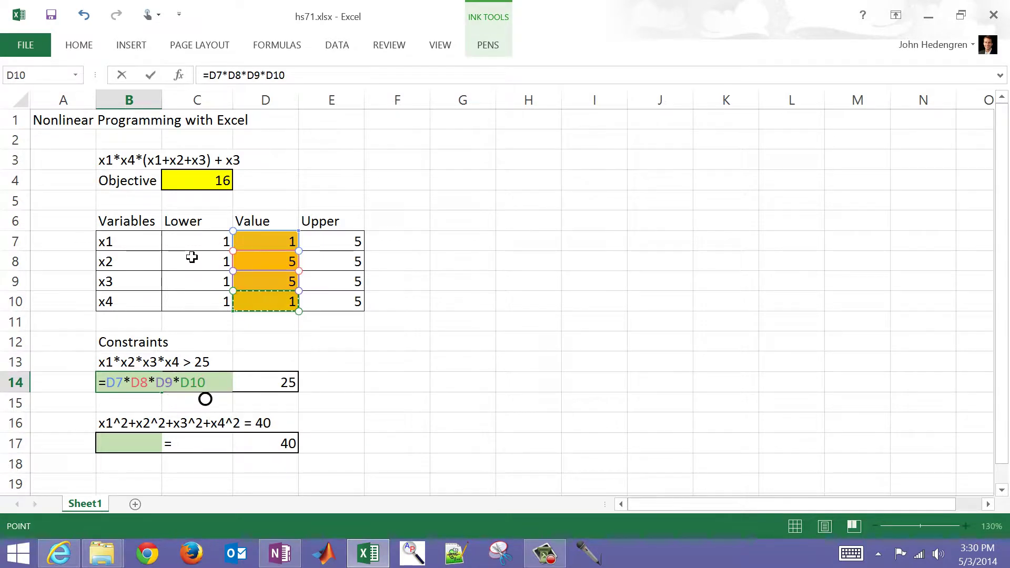
pyautogui.press('Return')
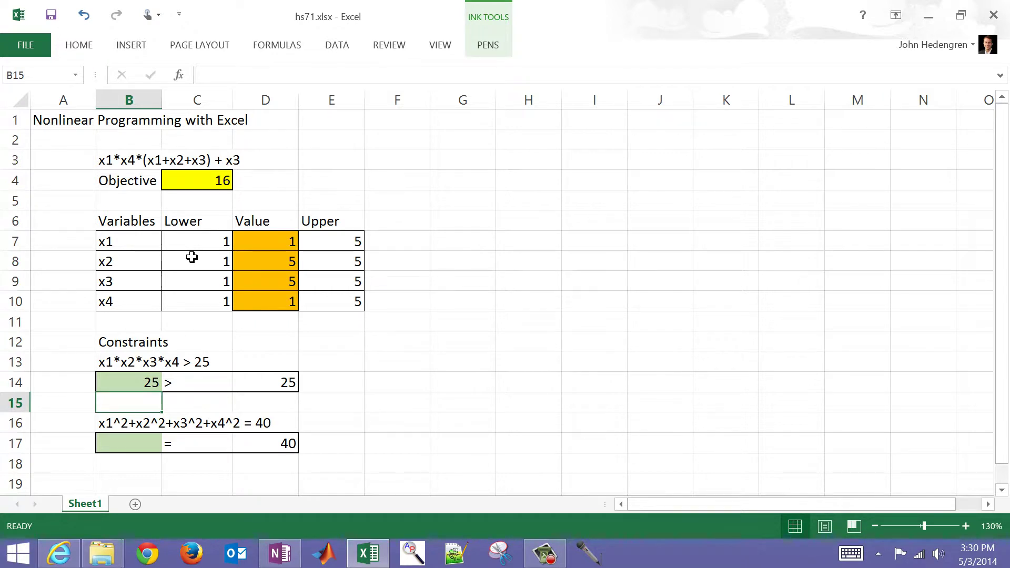
pyautogui.press('Down')
pyautogui.press('Down')
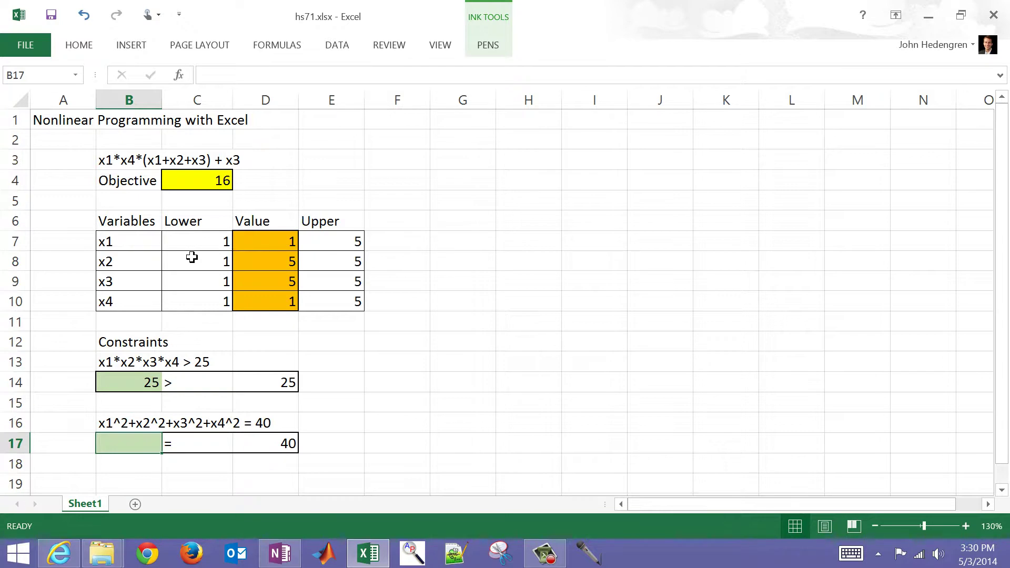
# Enter =D7^2+D8^2+D9^2+D10^2 in B17, which shows 52.
pyautogui.write('=')
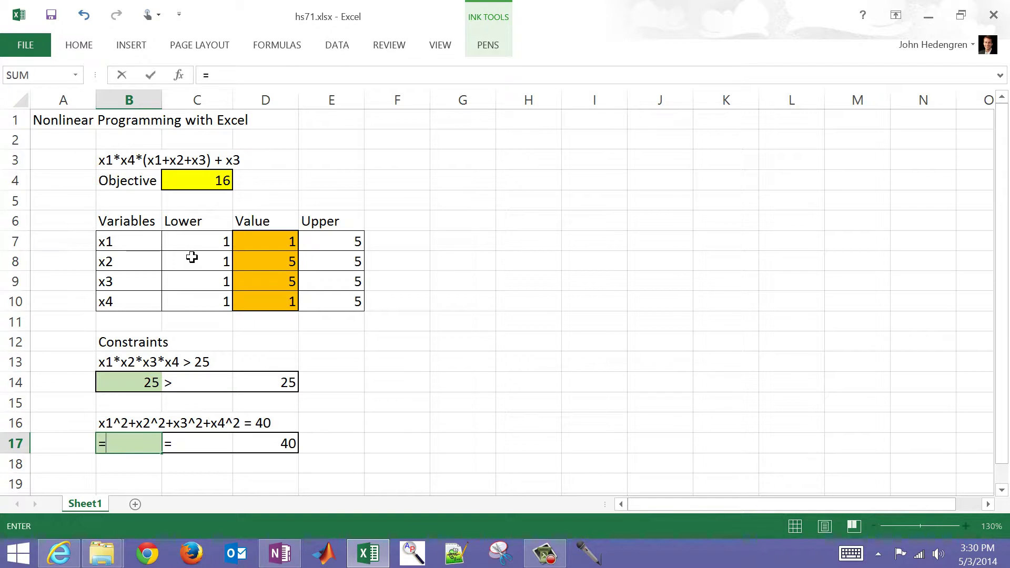
pyautogui.press('Up')
pyautogui.press('Up')
pyautogui.press('Up')
pyautogui.press('Up')
pyautogui.press('Up')
pyautogui.press('Up')
pyautogui.press('Up')
pyautogui.press('Up')
pyautogui.press('Up')
pyautogui.press('Up')
pyautogui.press('Right')
pyautogui.press('Right')
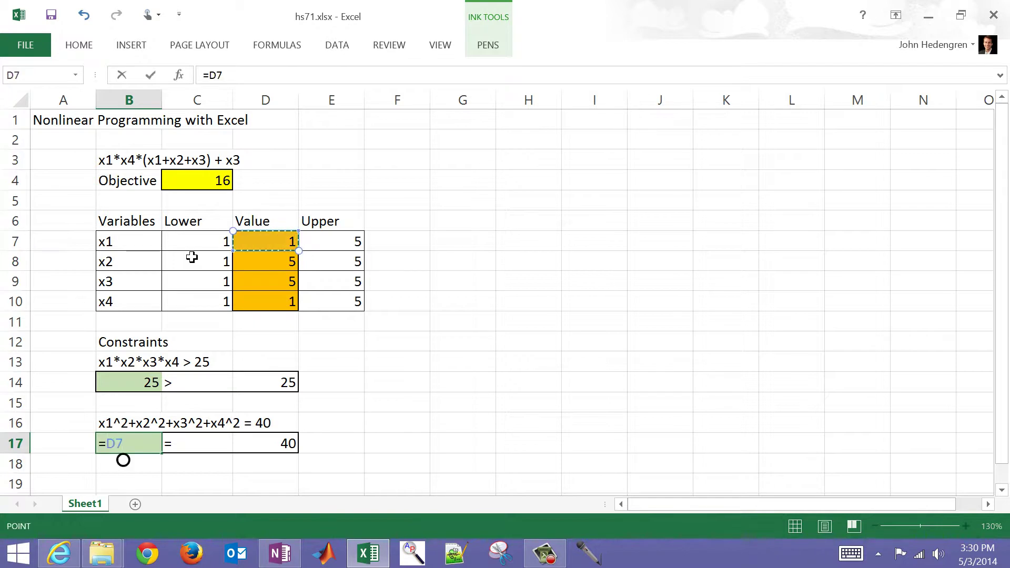
pyautogui.write('^2+')
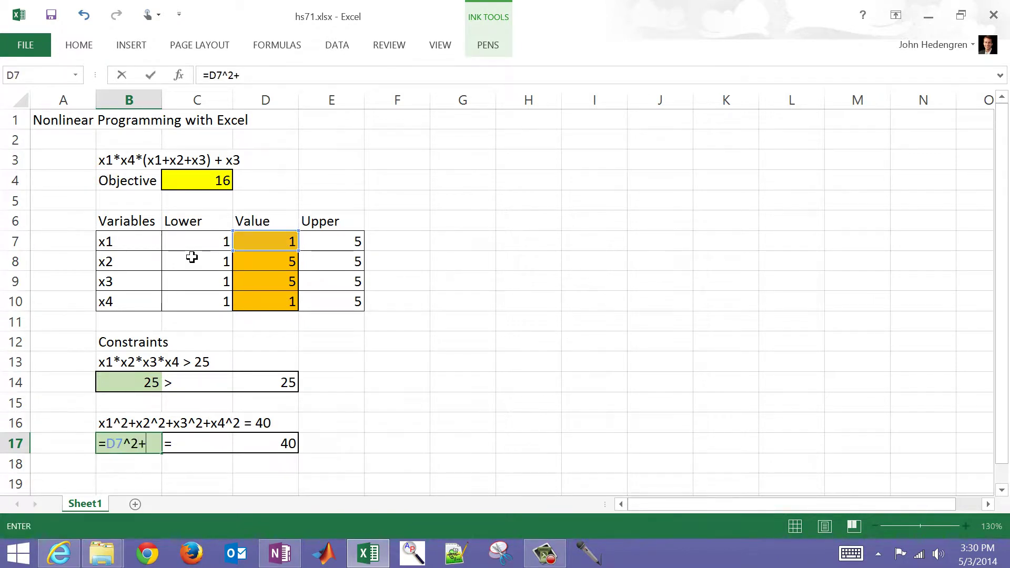
pyautogui.press('Up')
pyautogui.press('Up')
pyautogui.press('Up')
pyautogui.press('Up')
pyautogui.press('Up')
pyautogui.press('Up')
pyautogui.press('Up')
pyautogui.press('Up')
pyautogui.press('Up')
pyautogui.press('Right')
pyautogui.press('Right')
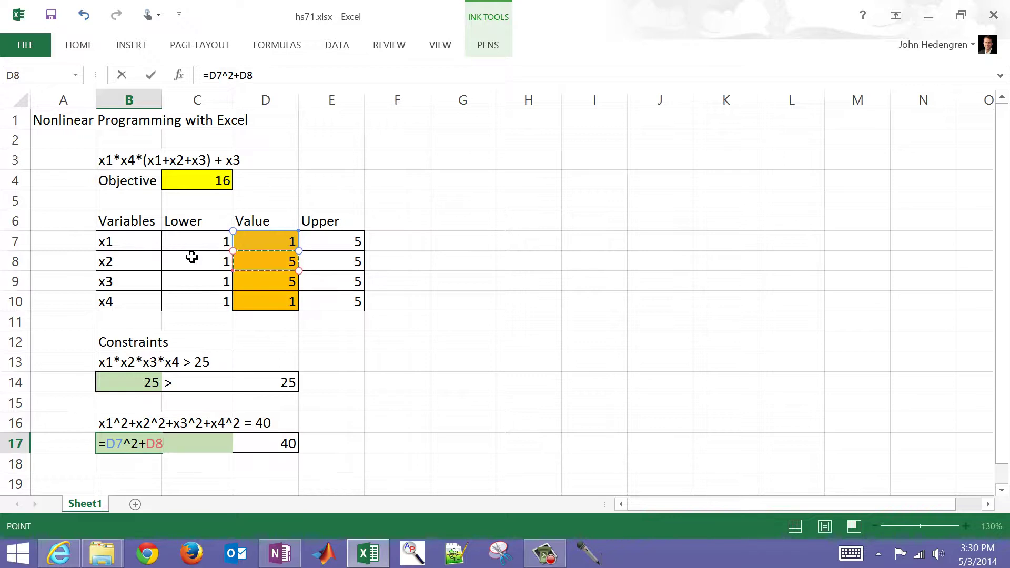
pyautogui.write('^2+')
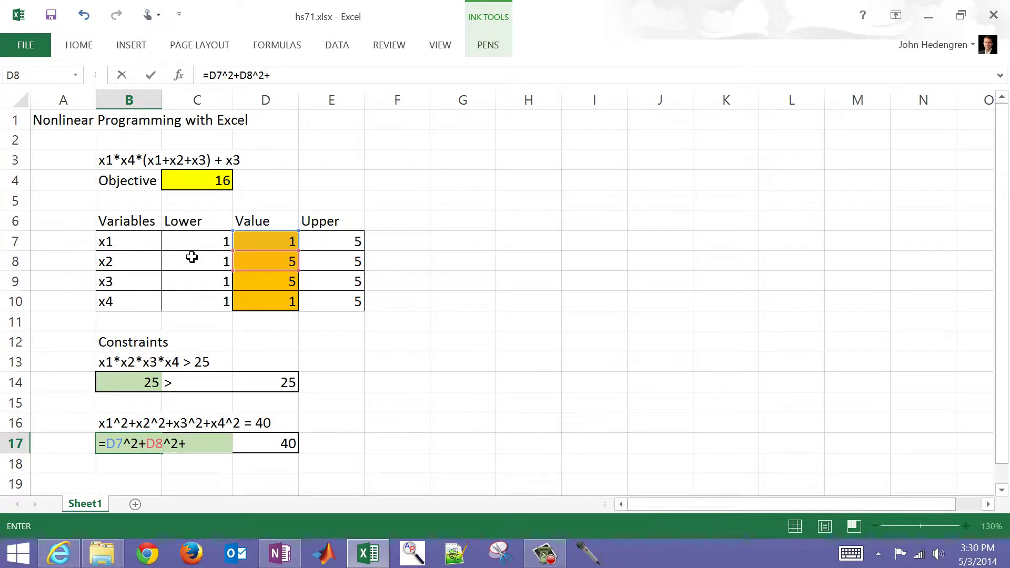
pyautogui.press('Up')
pyautogui.press('Up')
pyautogui.press('Up')
pyautogui.press('Up')
pyautogui.press('Up')
pyautogui.press('Up')
pyautogui.press('Up')
pyautogui.press('Up')
pyautogui.press('Right')
pyautogui.press('Right')
pyautogui.write('^2+')
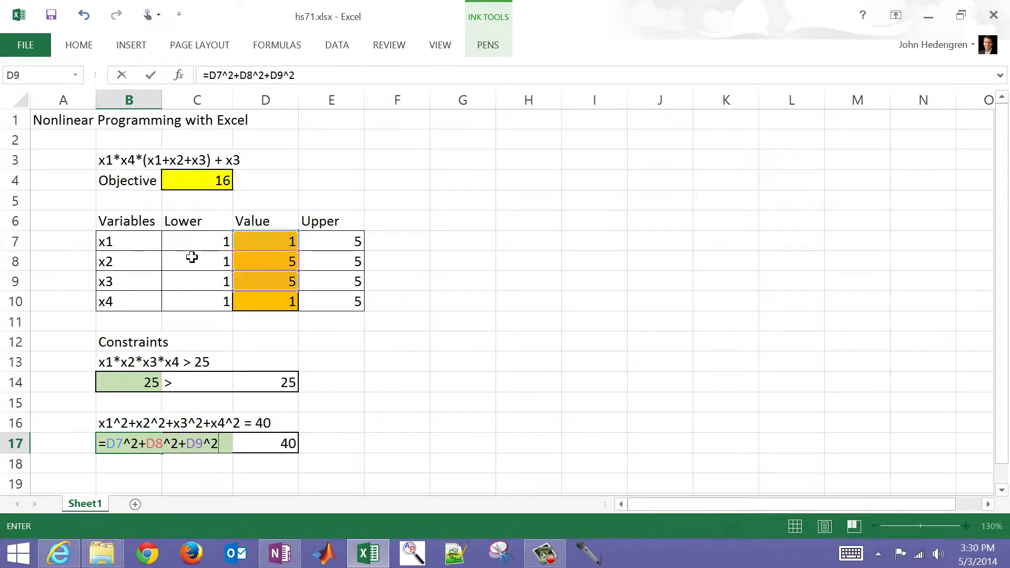
pyautogui.press('Up')
pyautogui.press('Up')
pyautogui.press('Up')
pyautogui.press('Up')
pyautogui.press('Up')
pyautogui.press('Up')
pyautogui.press('Up')
pyautogui.press('Right')
pyautogui.press('Right')
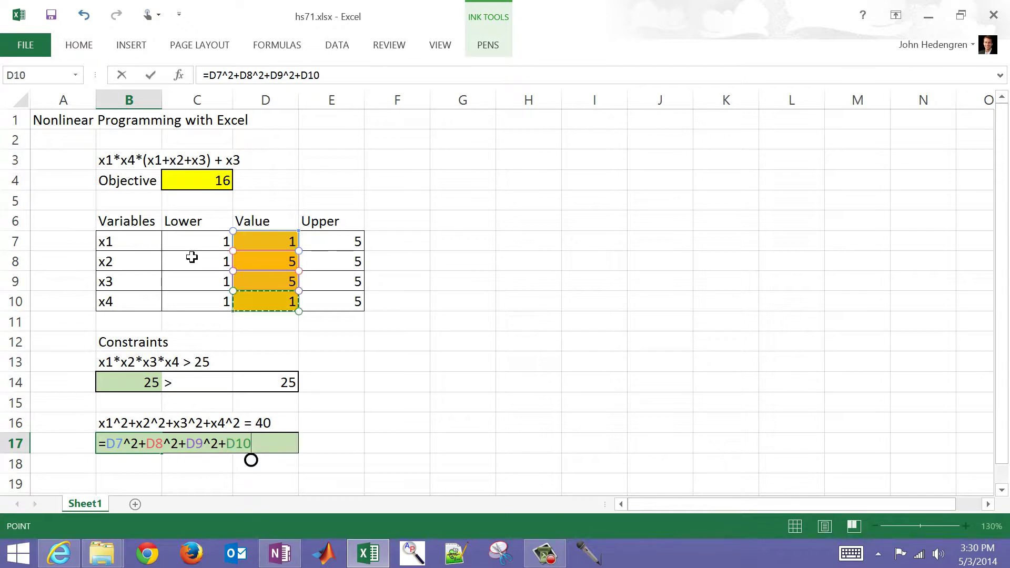
pyautogui.write('^2')
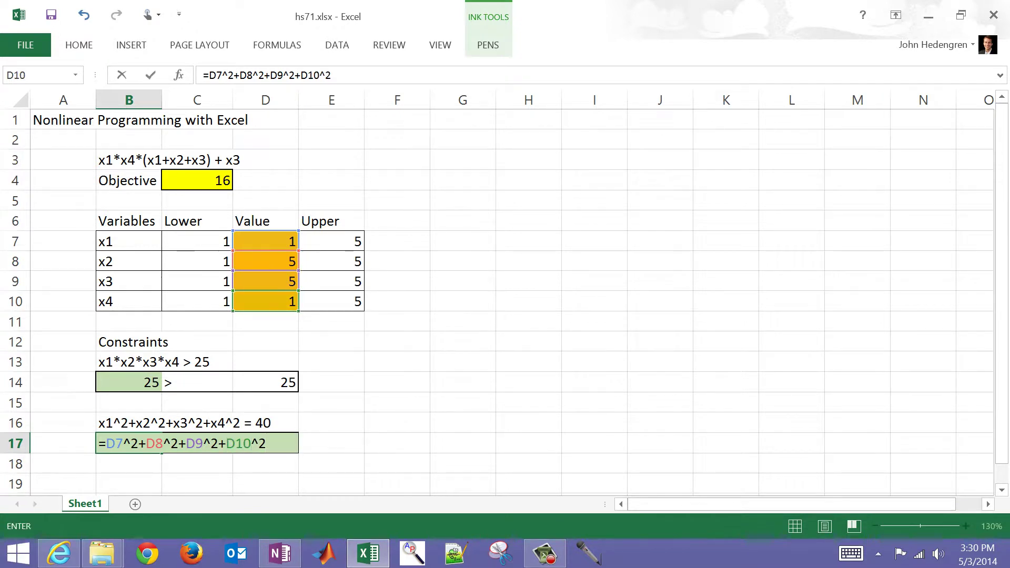
pyautogui.press('Return')
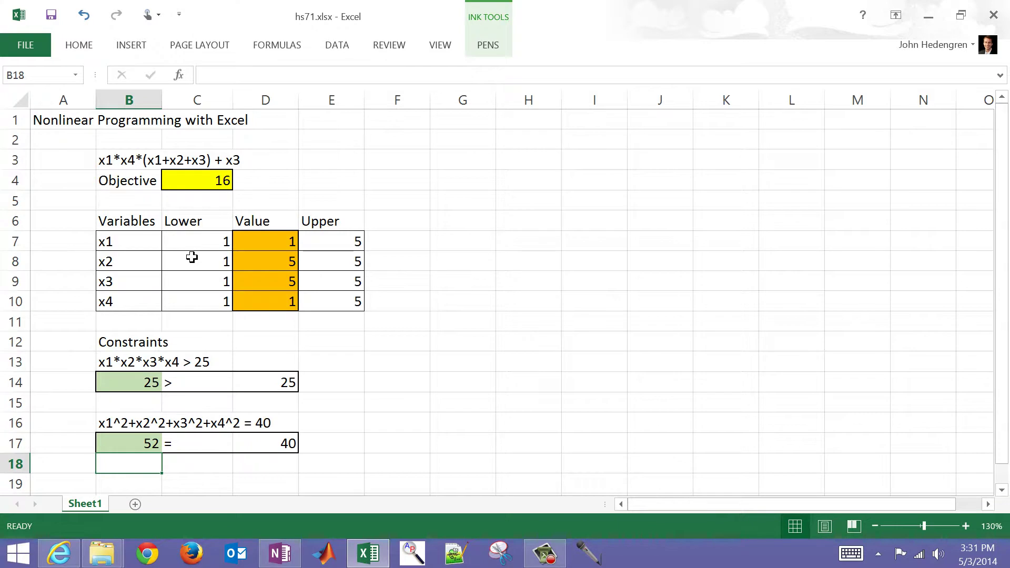
pyautogui.click(337, 45)
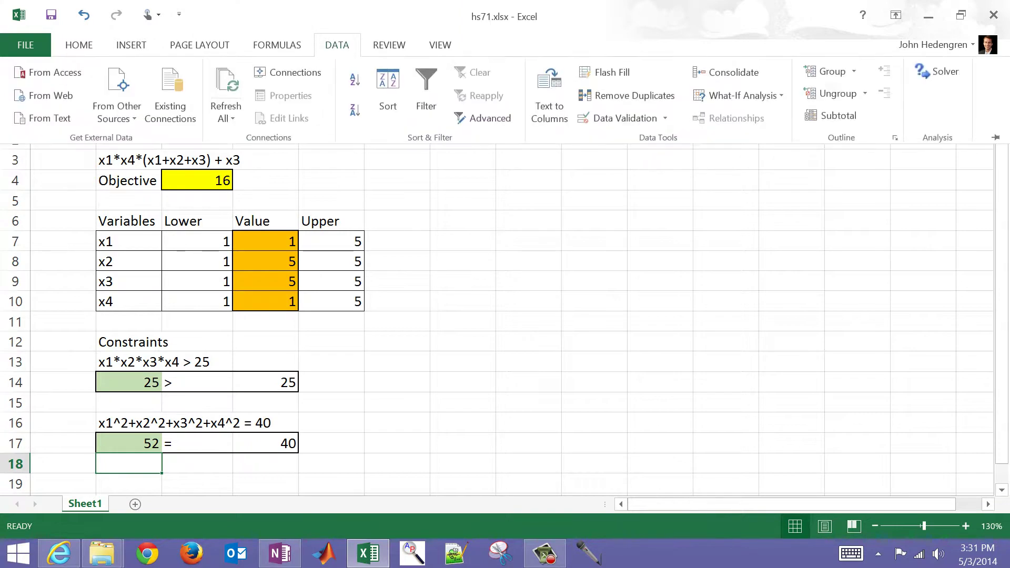
pyautogui.click(942, 71)
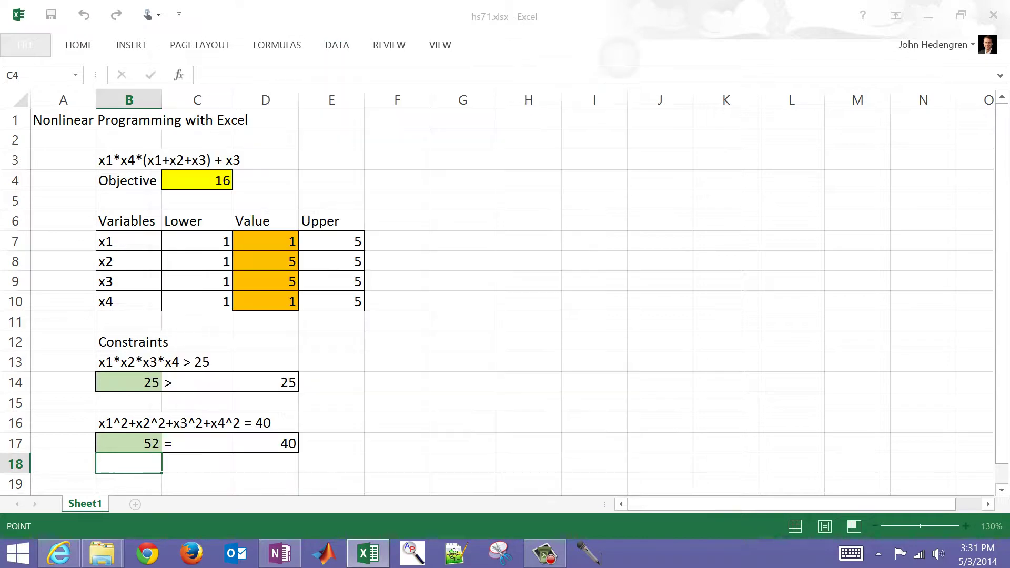
pyautogui.press('Escape')
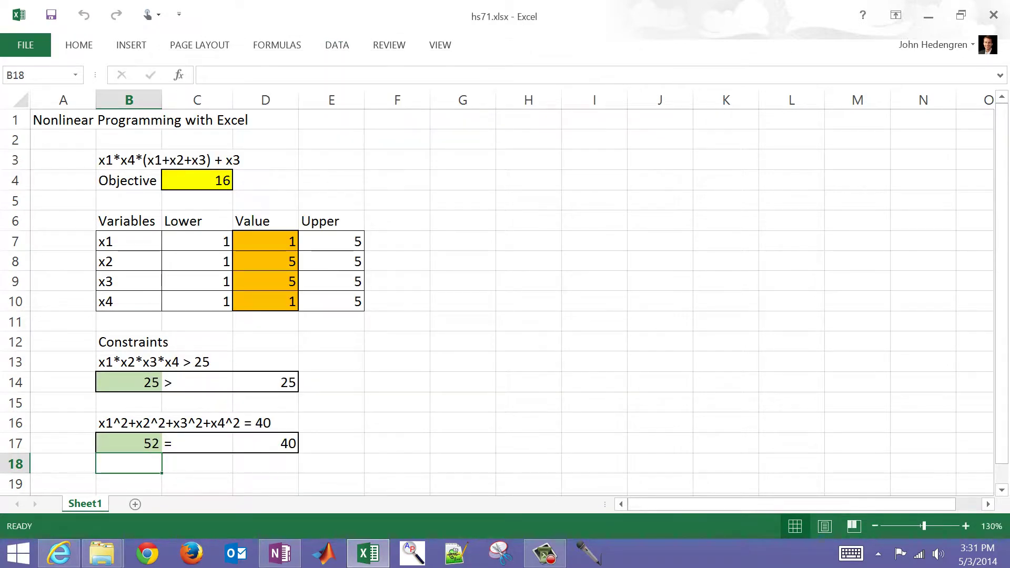
pyautogui.hotkey('alt', 'f')
pyautogui.press('Escape')
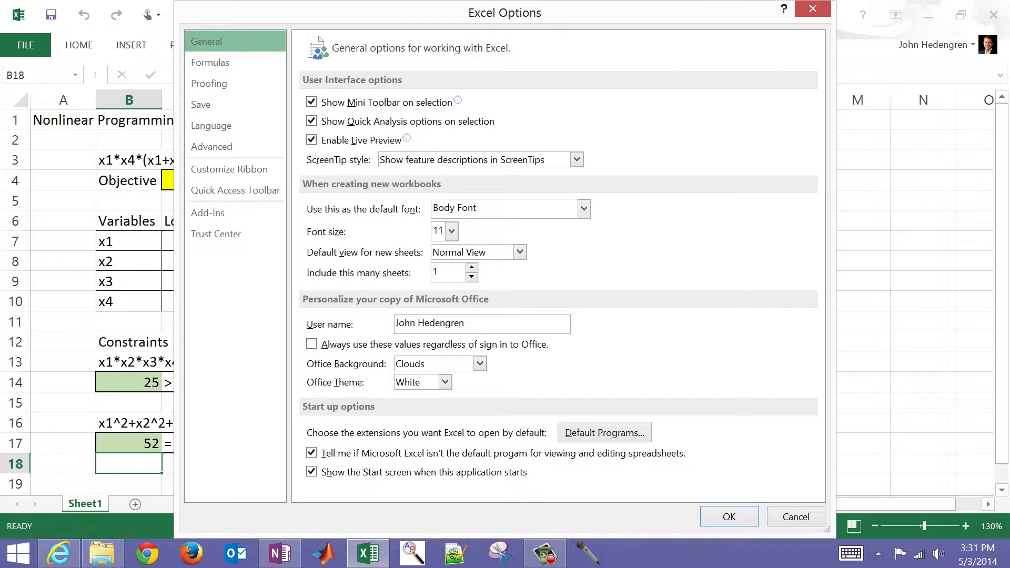
pyautogui.click(208, 213)
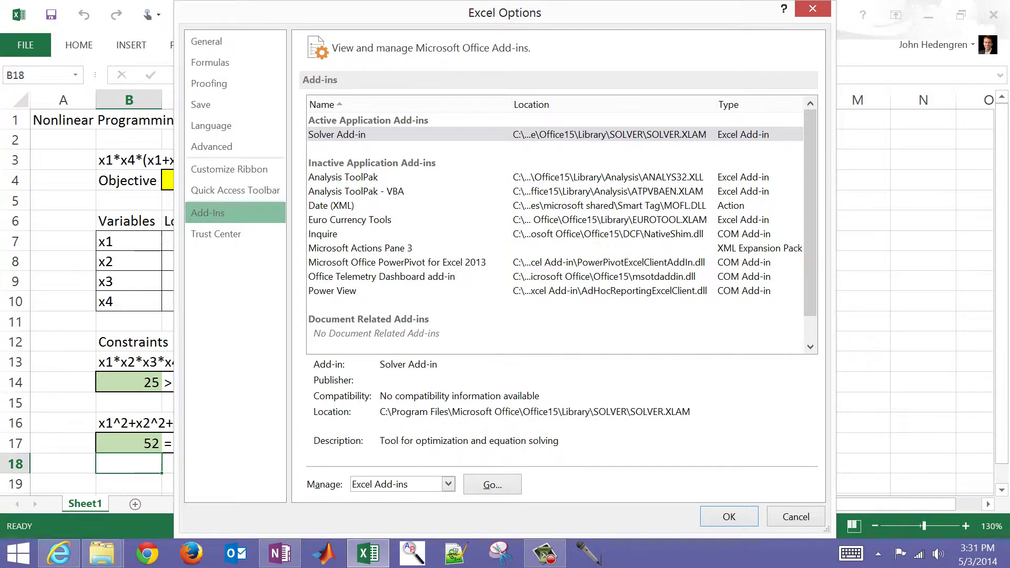
pyautogui.click(796, 517)
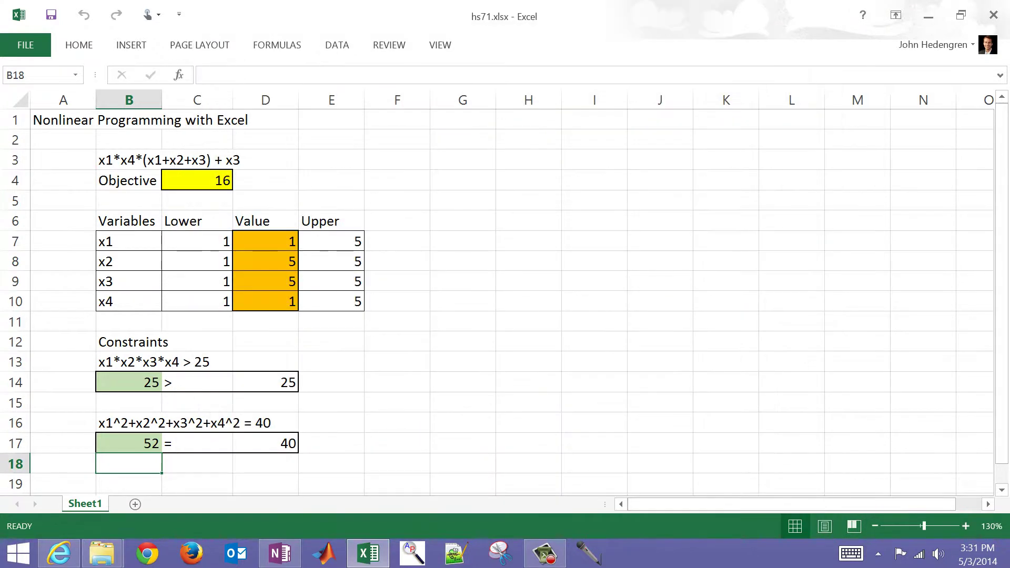
pyautogui.click(337, 44)
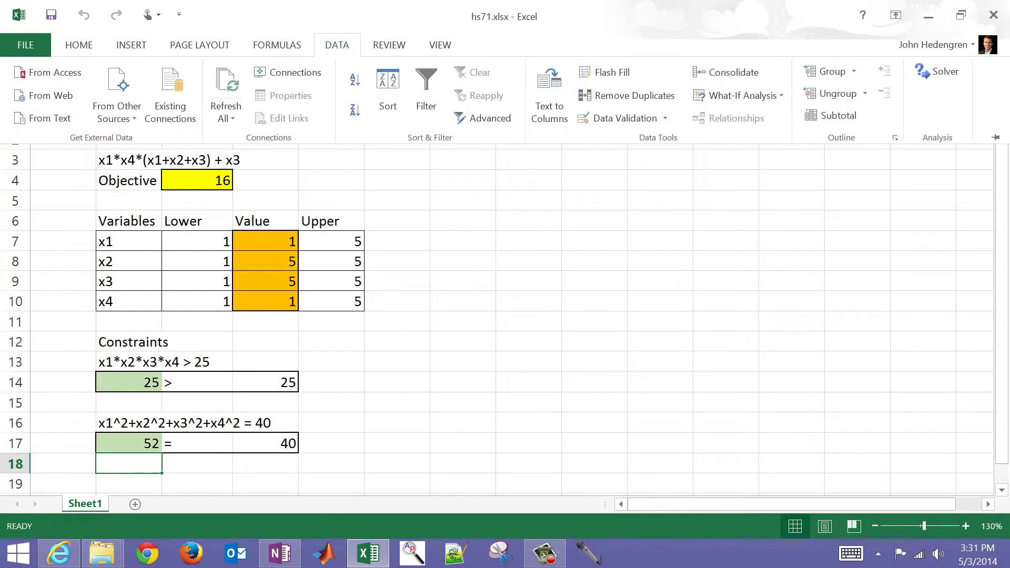
pyautogui.click(939, 72)
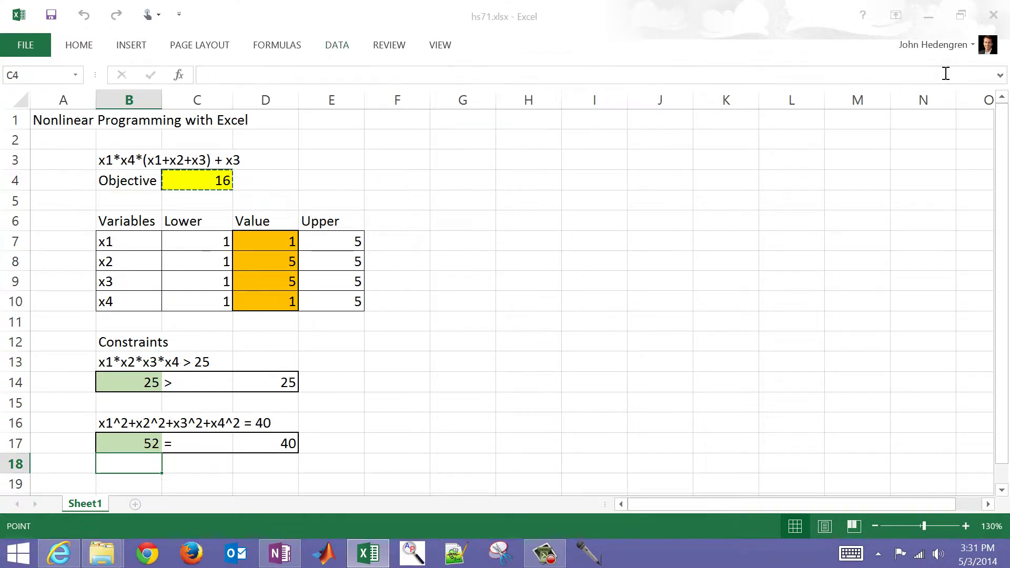
pyautogui.moveTo(474, 62); pyautogui.dragTo(801, 37)
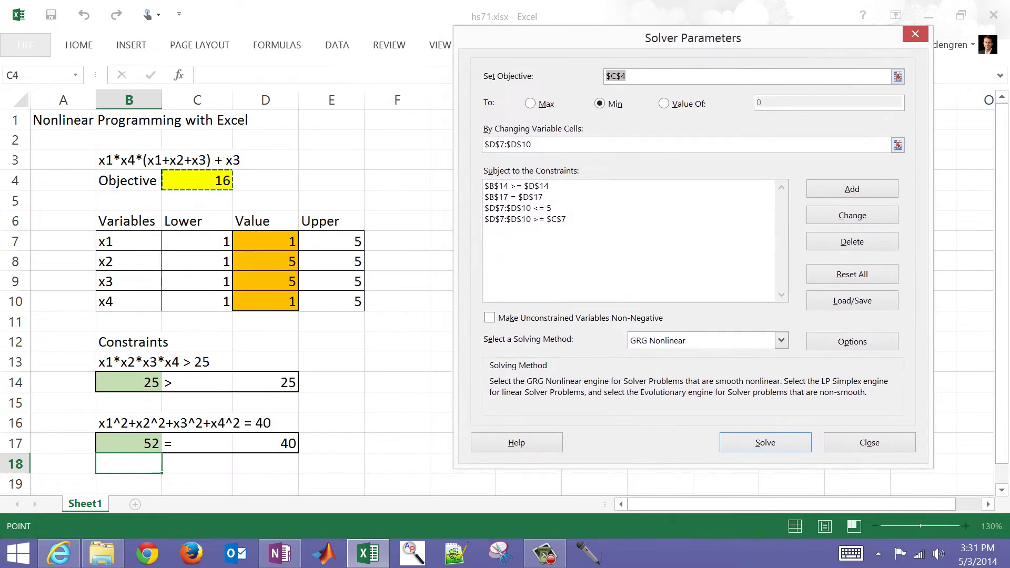
pyautogui.click(898, 77)
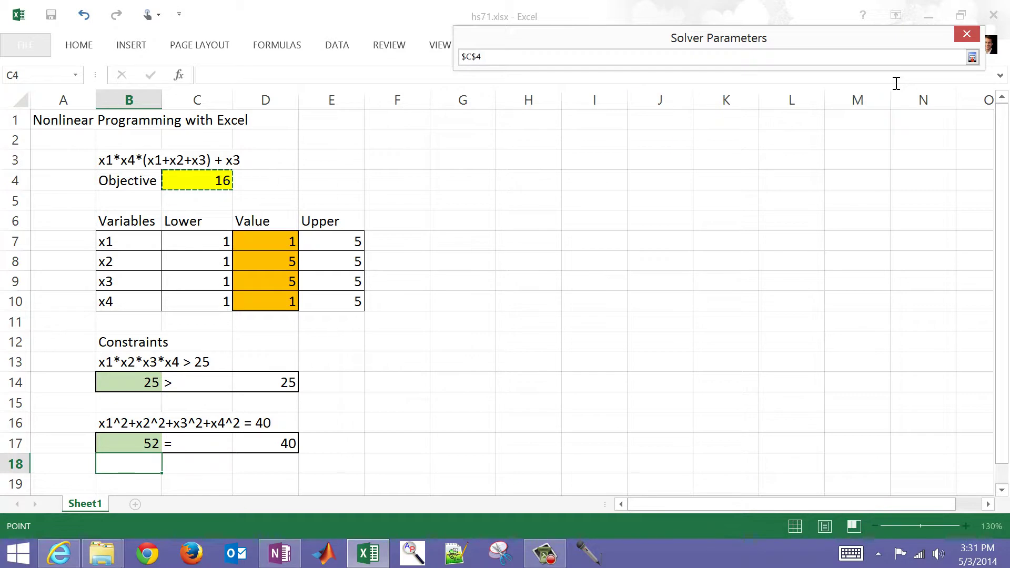
pyautogui.press('Return')
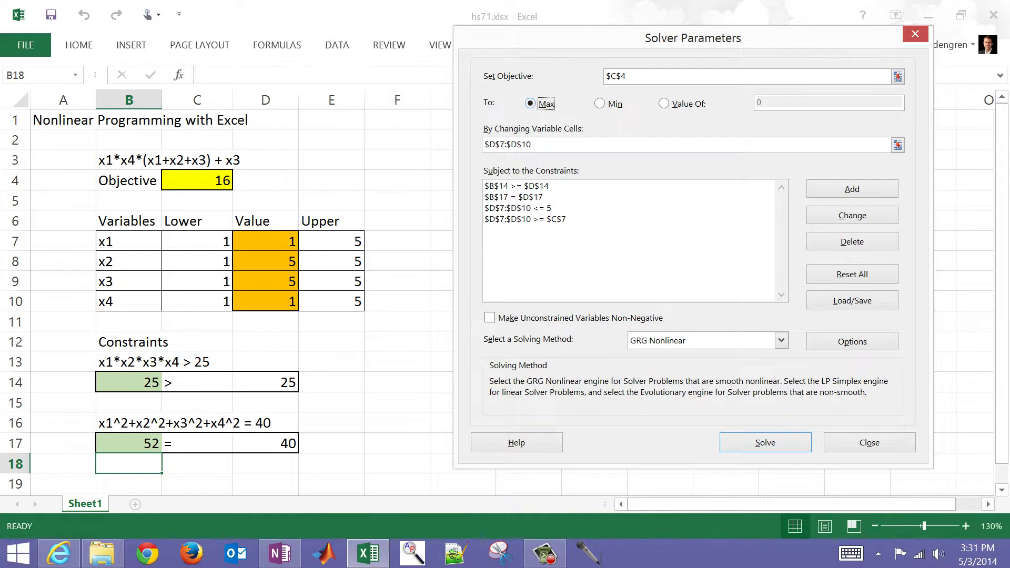
pyautogui.hotkey('alt', 'v')
pyautogui.hotkey('alt', 'n')
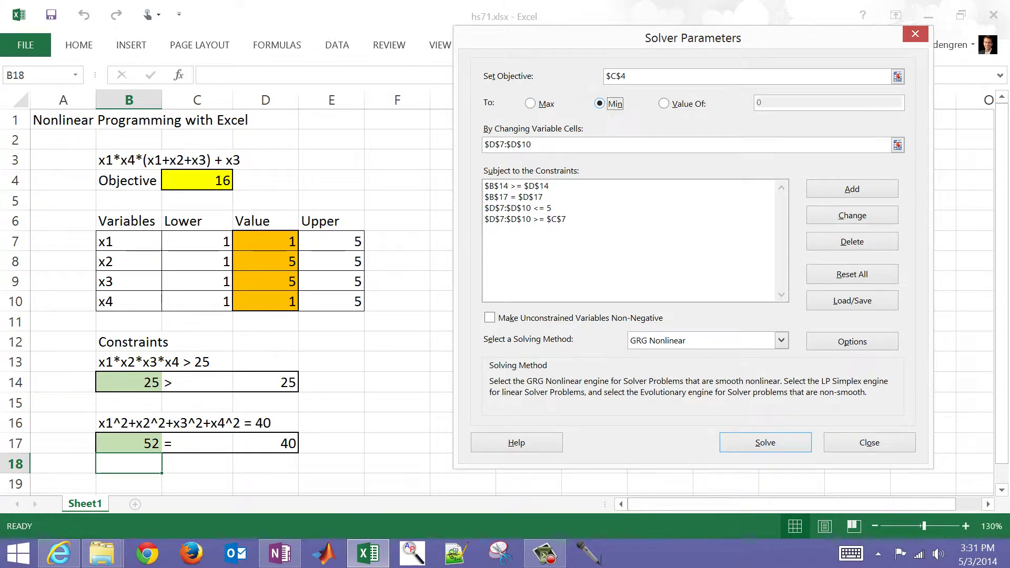
pyautogui.click(897, 145)
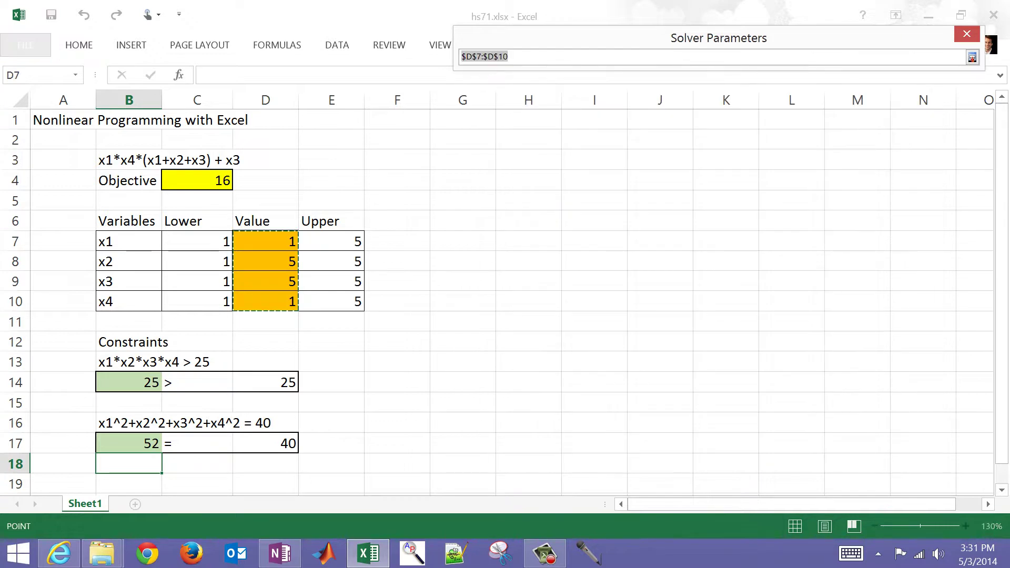
pyautogui.hotkey('shift', 'Up')
pyautogui.hotkey('shift', 'Up')
pyautogui.hotkey('shift', 'Up')
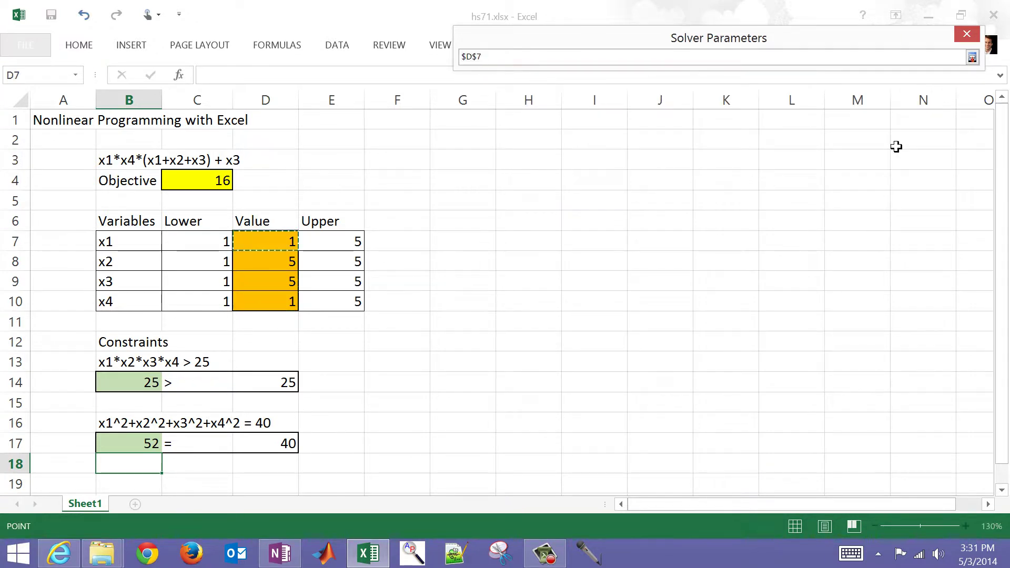
pyautogui.hotkey('shift', 'Down')
pyautogui.hotkey('shift', 'Down')
pyautogui.hotkey('shift', 'Down')
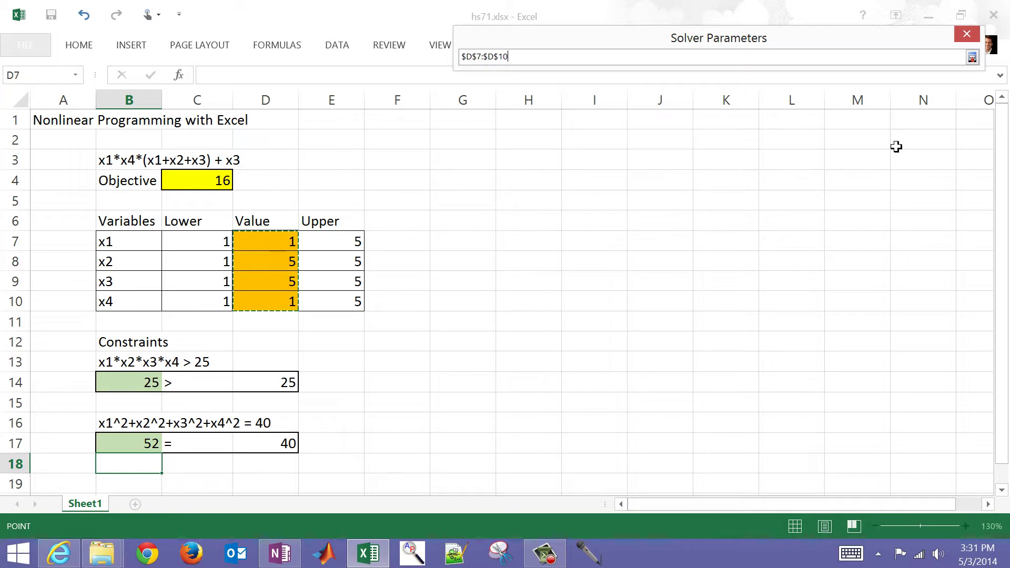
pyautogui.press('Return')
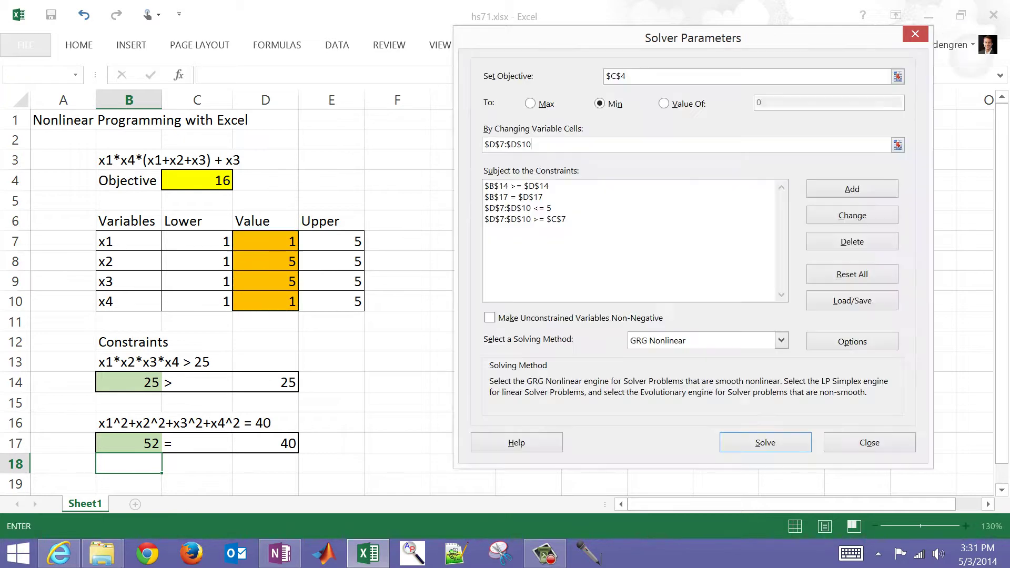
# Add and then remove $D$14 from the changing cells, and select the D7:D10 >= C7 constraint.
pyautogui.click(283, 387)
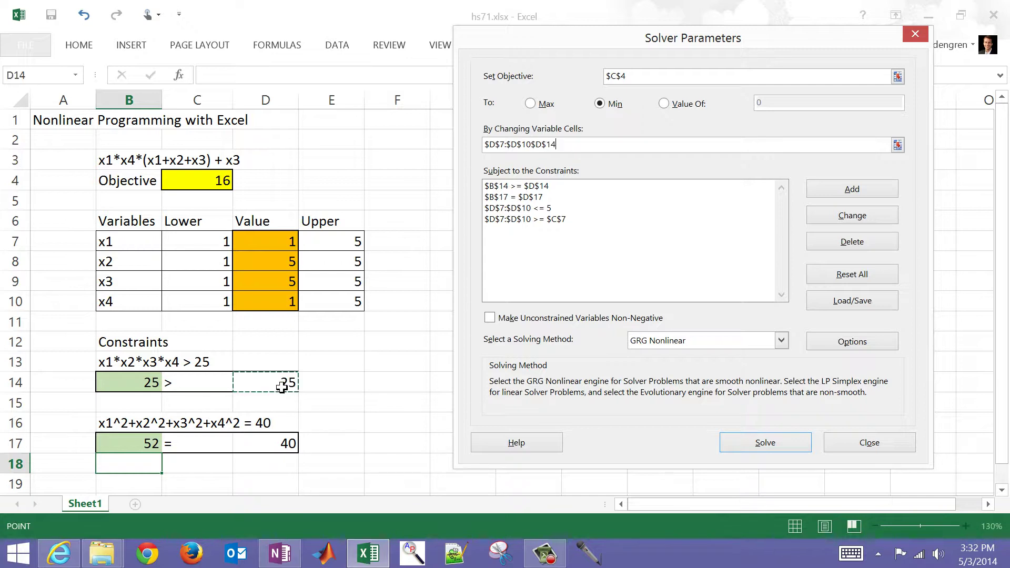
pyautogui.press('BackSpace')
pyautogui.press('BackSpace')
pyautogui.press('BackSpace')
pyautogui.press('BackSpace')
pyautogui.press('BackSpace')
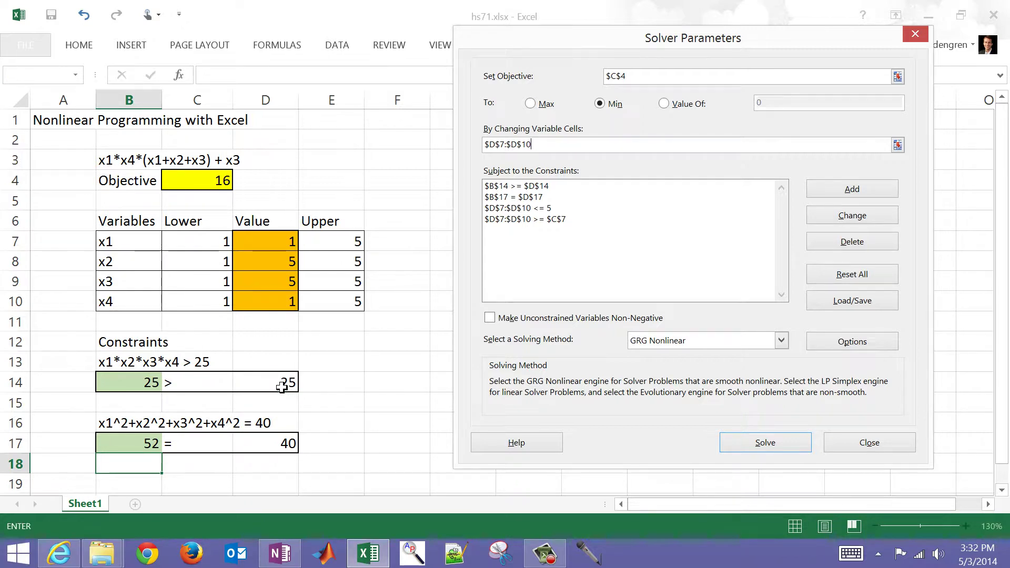
pyautogui.click(523, 197)
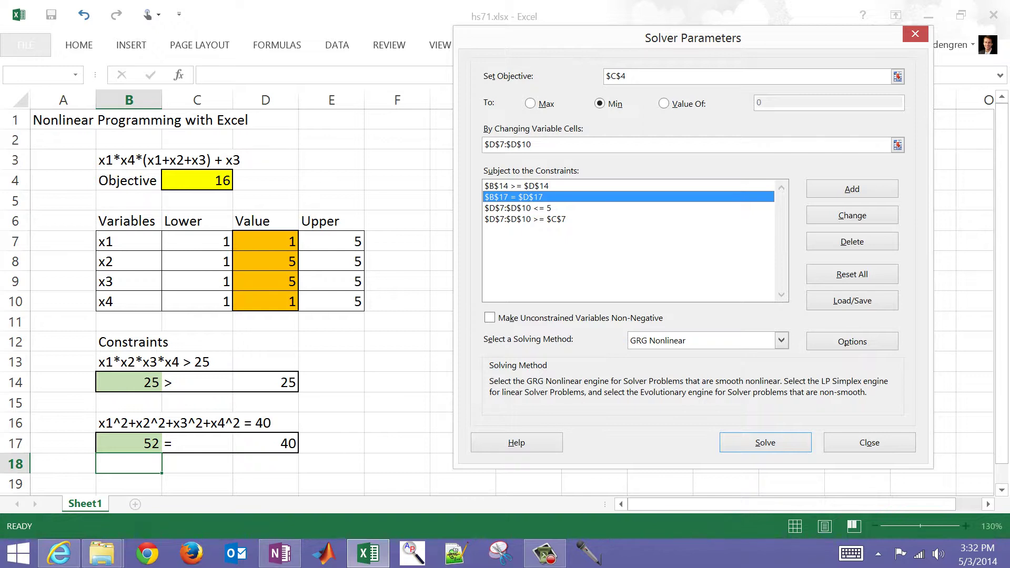
pyautogui.click(517, 208)
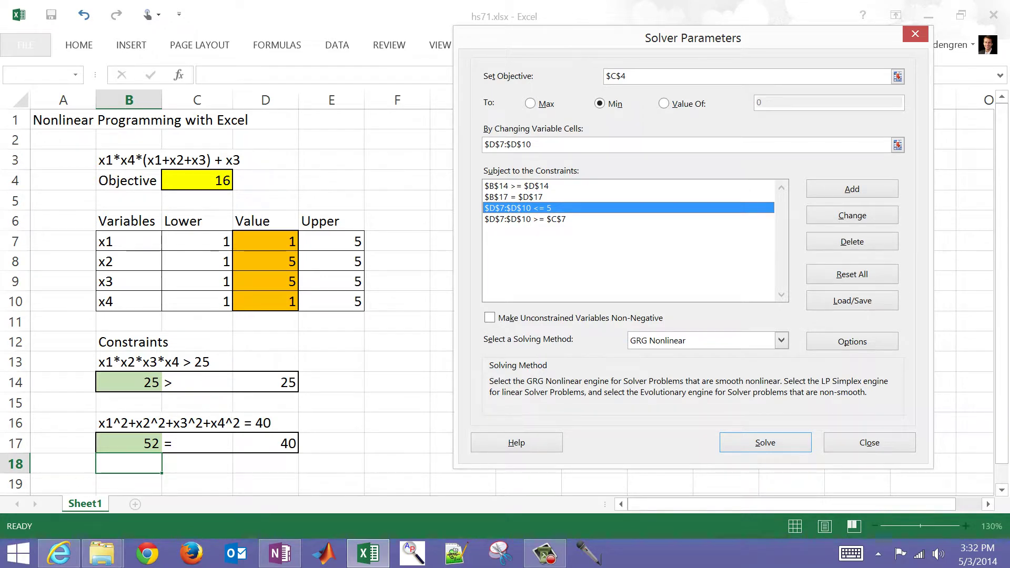
pyautogui.click(518, 219)
# Delete the D7:D10 >= C7 constraint and add $D$7:$D$10 >= 1 in its place.
pyautogui.click(853, 242)
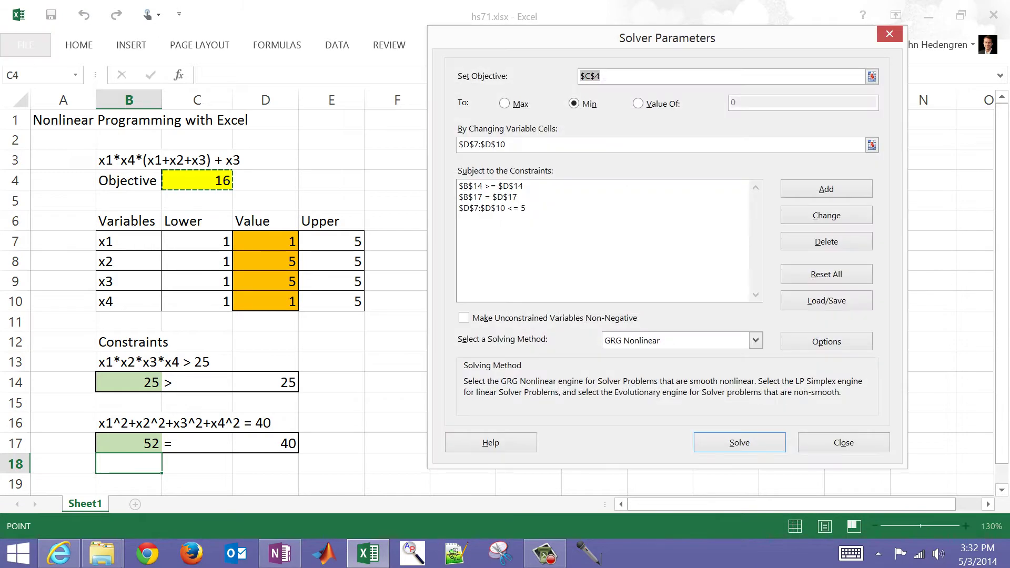
pyautogui.click(826, 189)
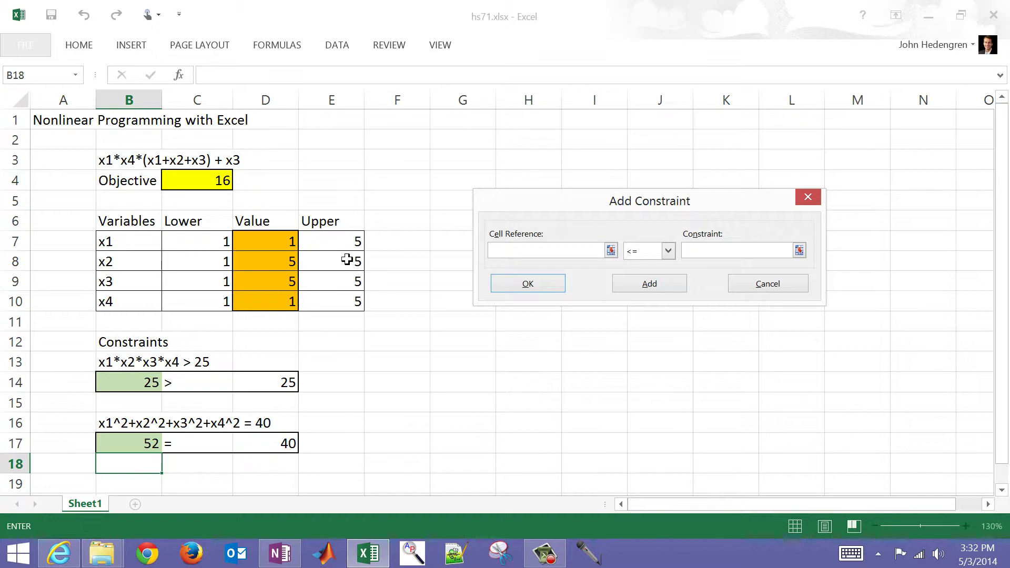
pyautogui.moveTo(283, 240); pyautogui.dragTo(278, 309)
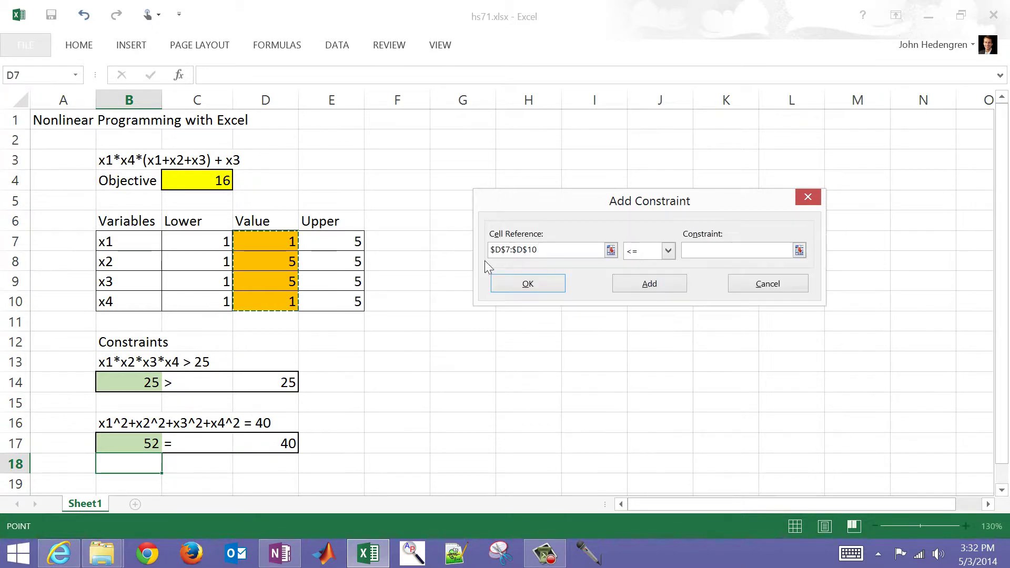
pyautogui.click(668, 251)
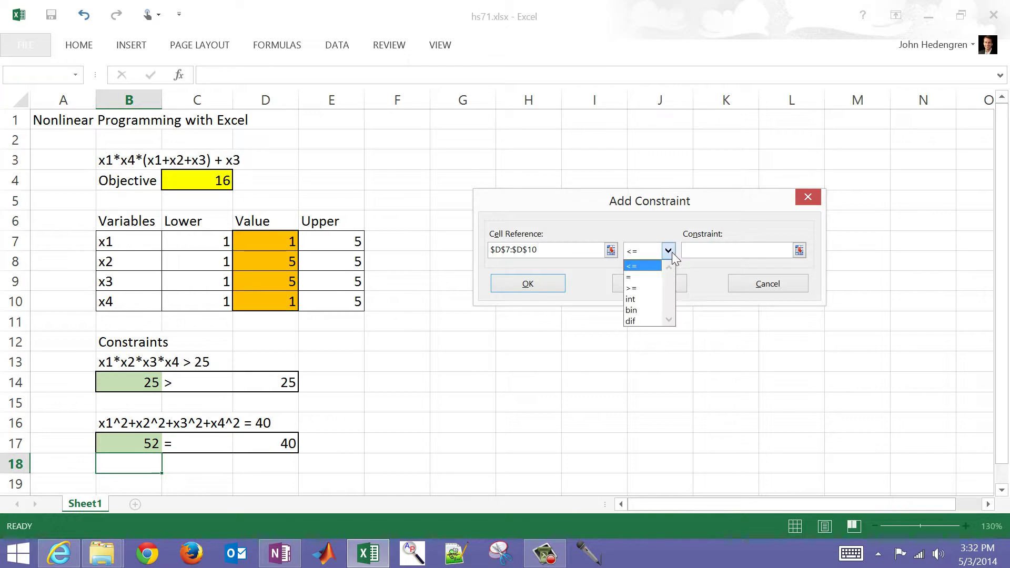
pyautogui.click(646, 291)
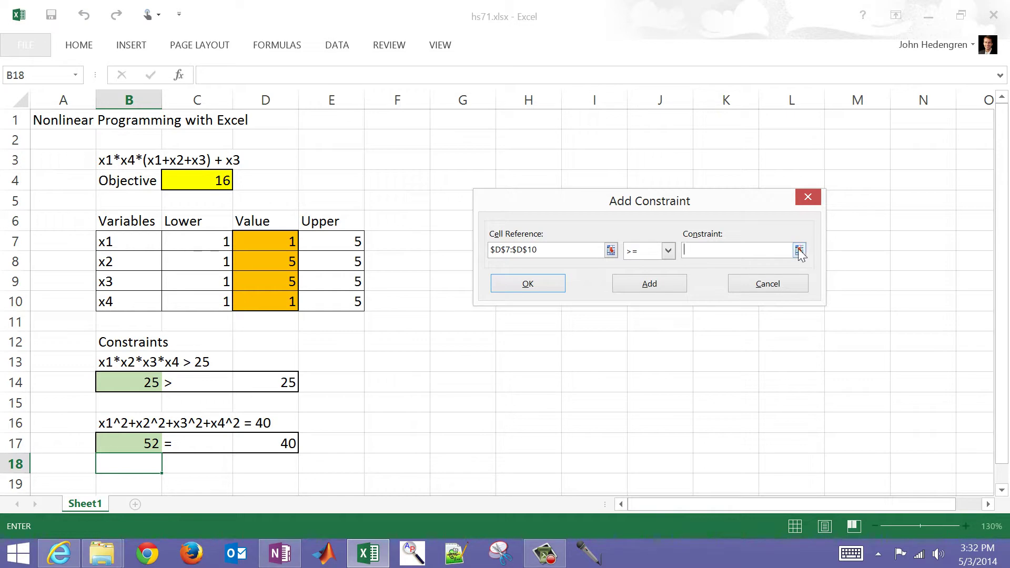
pyautogui.write('1')
pyautogui.click(528, 284)
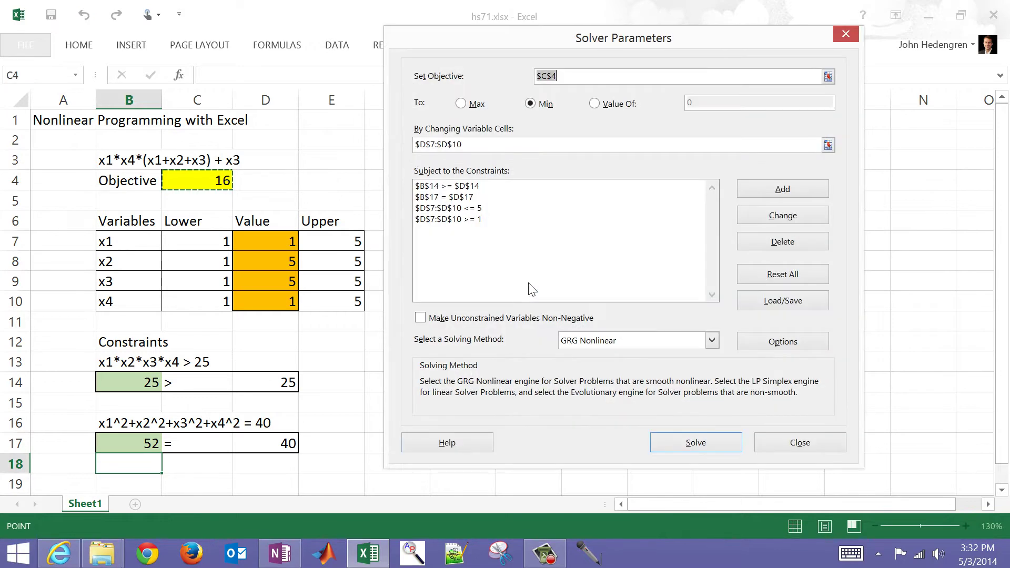
pyautogui.click(421, 319)
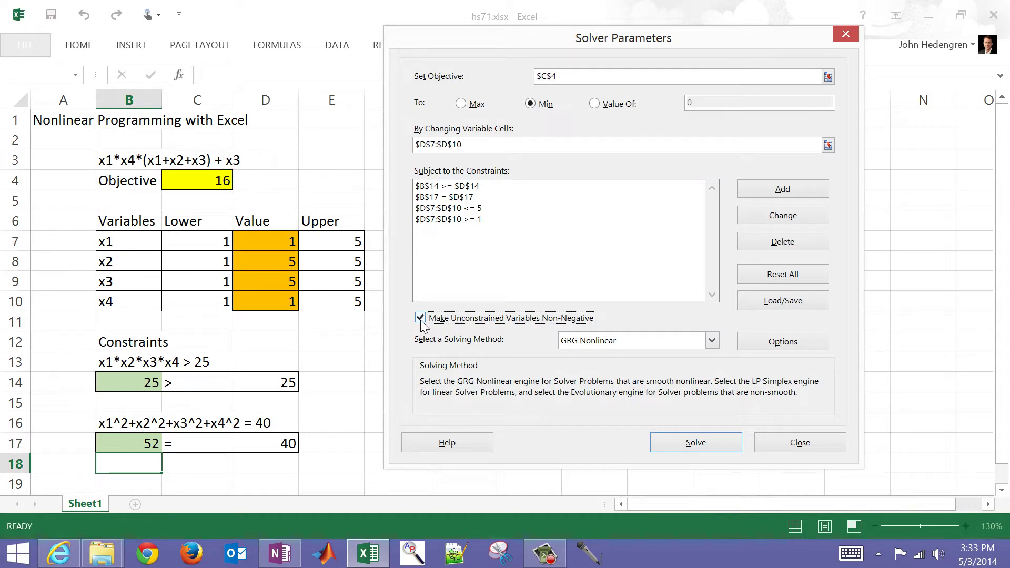
pyautogui.click(419, 318)
# Run Solver, keep the 17.01401 solution, and generate Answer and Sensitivity reports.
pyautogui.click(703, 442)
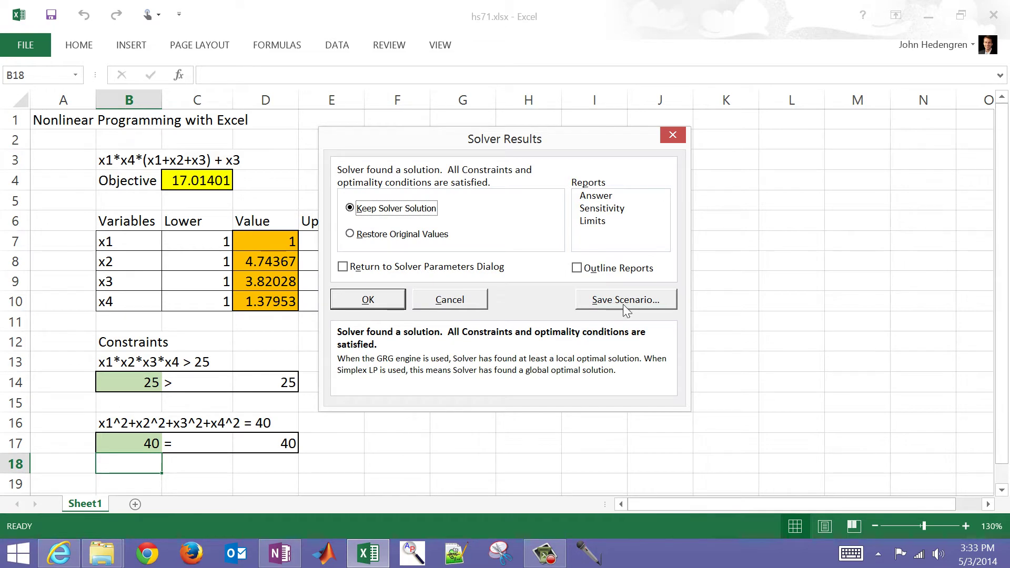
pyautogui.click(604, 198)
pyautogui.click(601, 209)
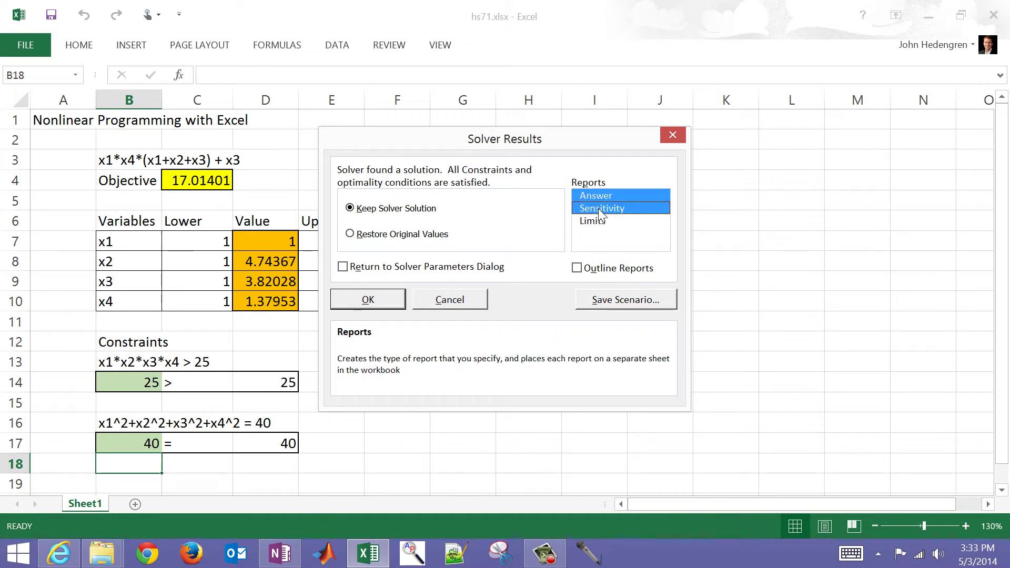
pyautogui.click(376, 295)
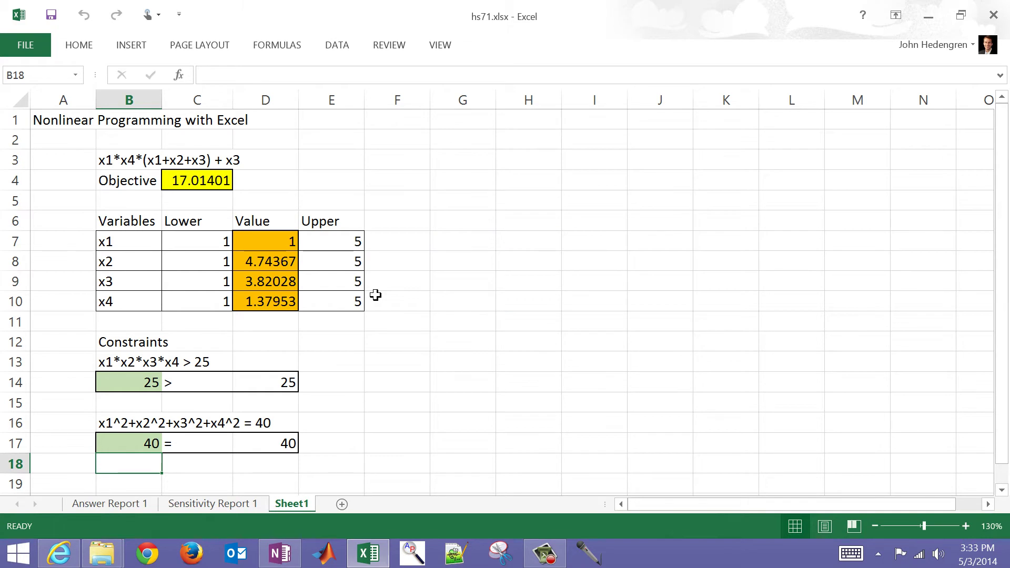
# Review Answer Report 1, then Sensitivity Report 1's reduced gradient (E9) and Lagrange multipliers (E17, E18).
pyautogui.click(106, 505)
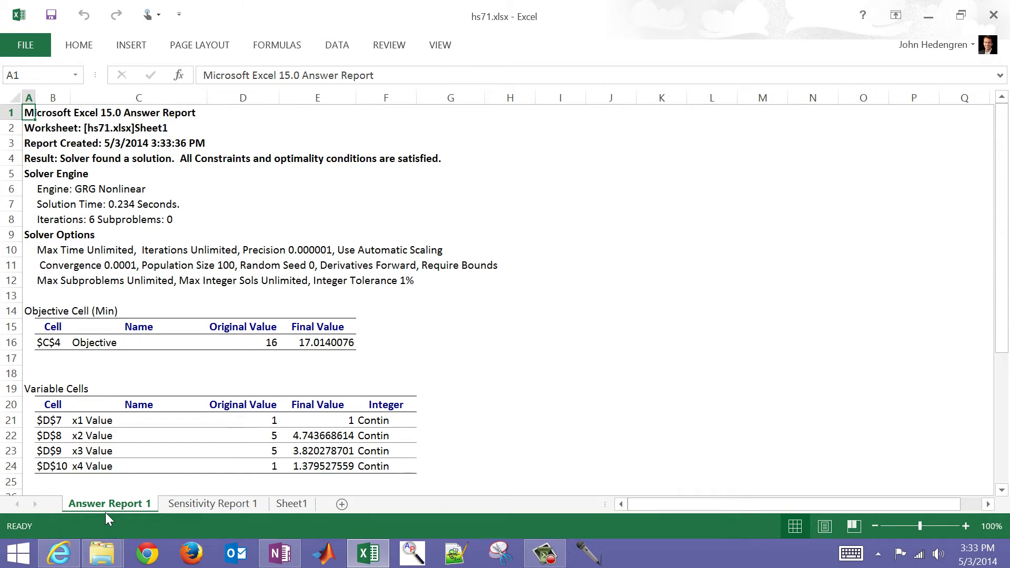
pyautogui.click(188, 505)
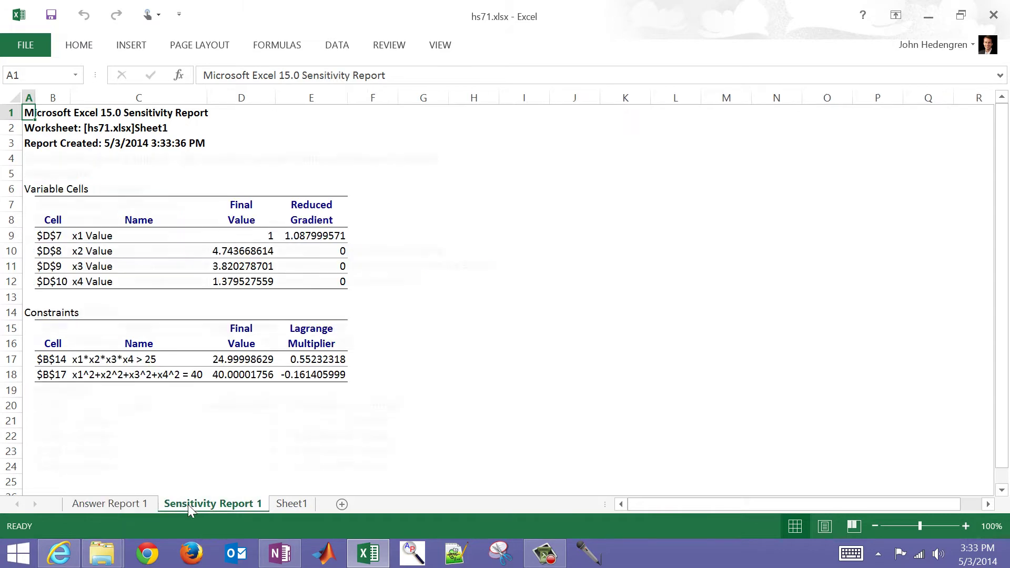
pyautogui.click(330, 238)
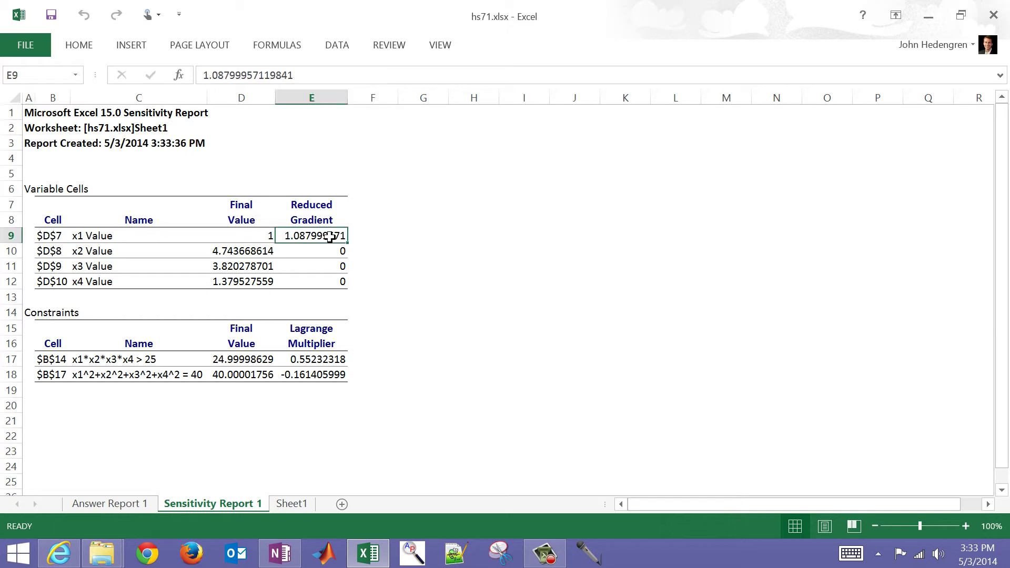
pyautogui.click(320, 359)
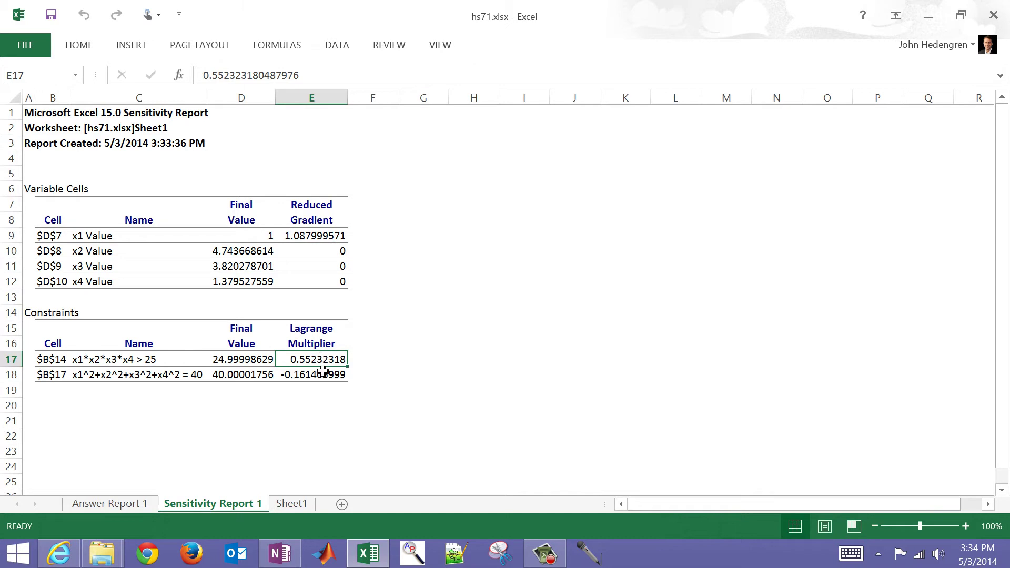
pyautogui.click(322, 376)
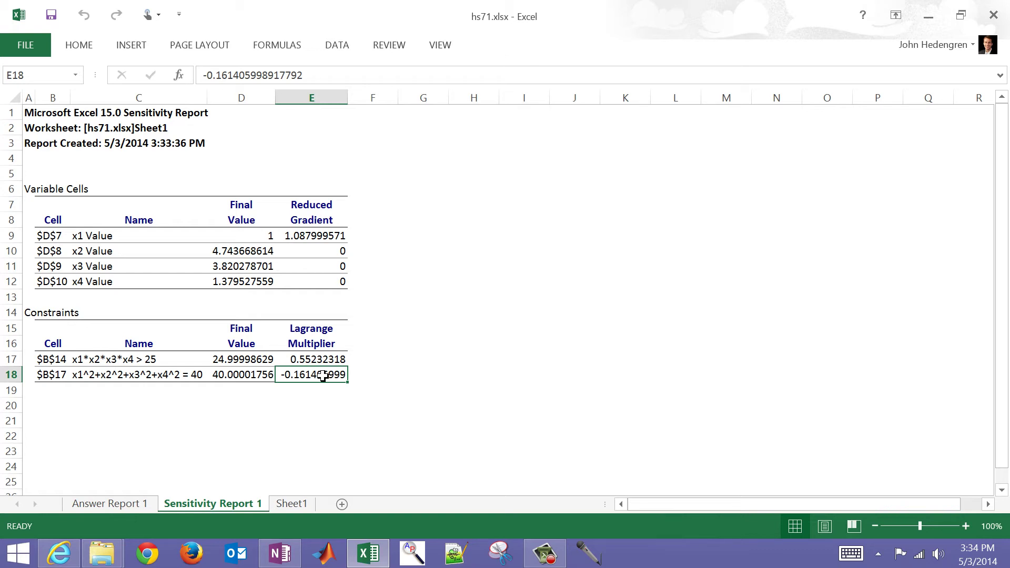
# On Sheet1, check the sum of solved values D7:D10 and the objective formula in C4.
pyautogui.click(293, 504)
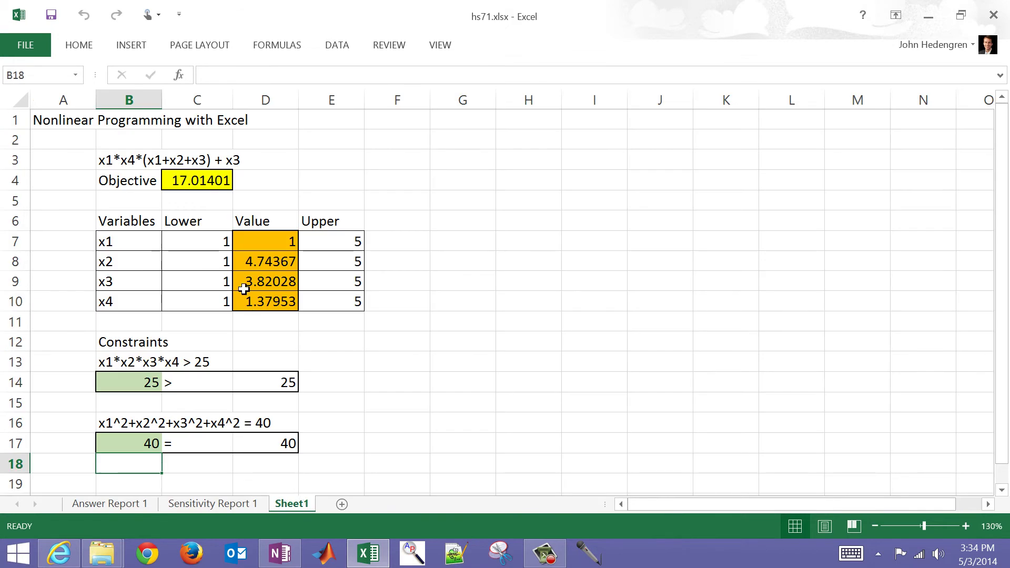
pyautogui.moveTo(277, 244); pyautogui.dragTo(279, 302)
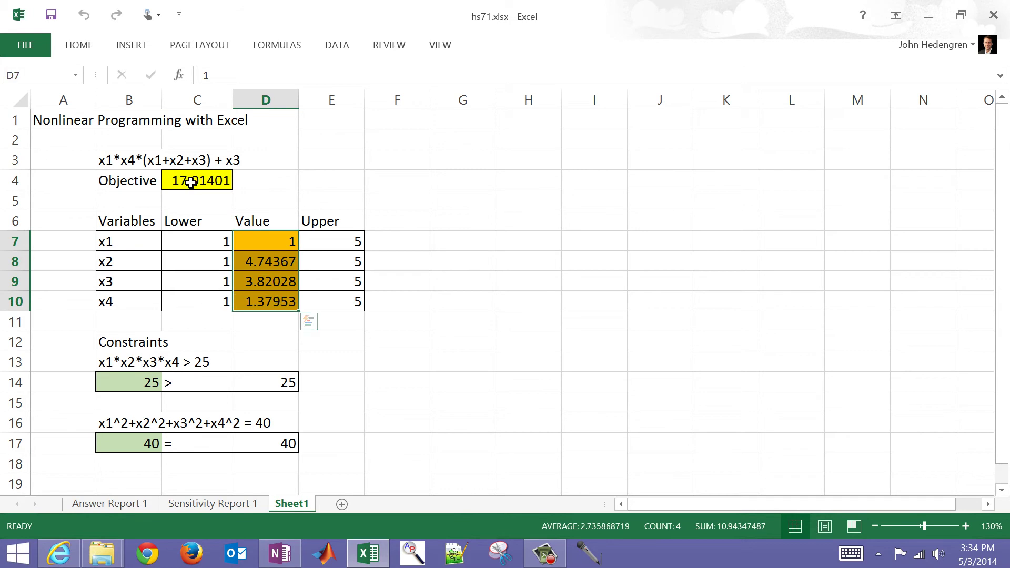
pyautogui.click(191, 183)
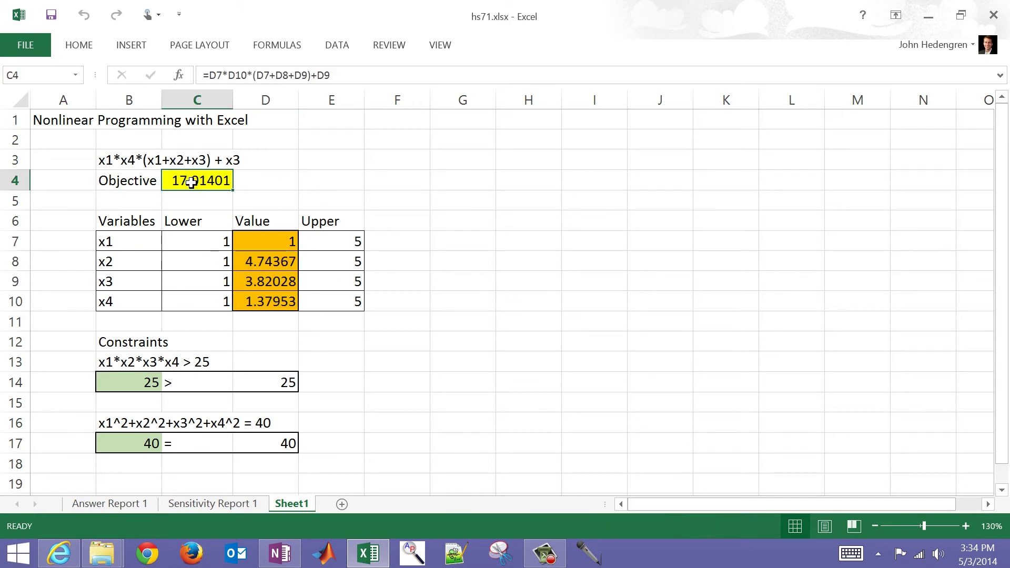